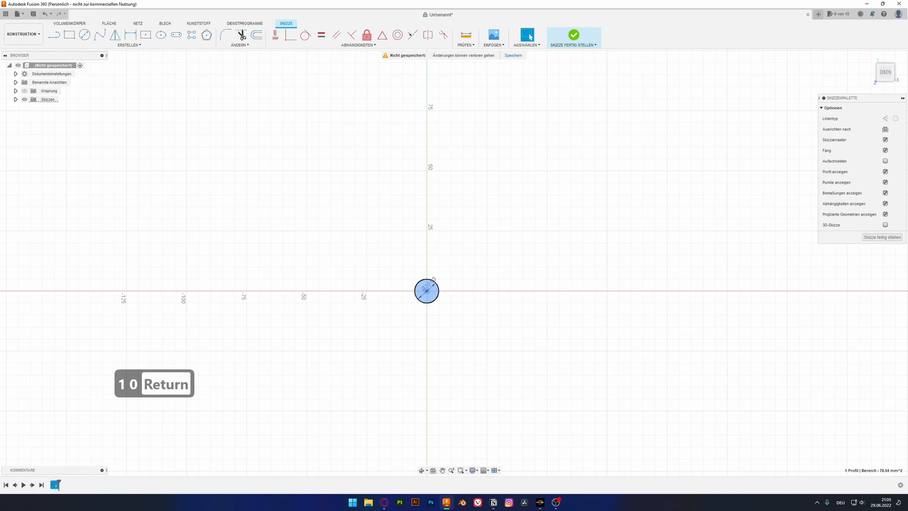
Step: Extrude the 10 mm circle 50 mm as a new body to form the bolt shank
text(50)
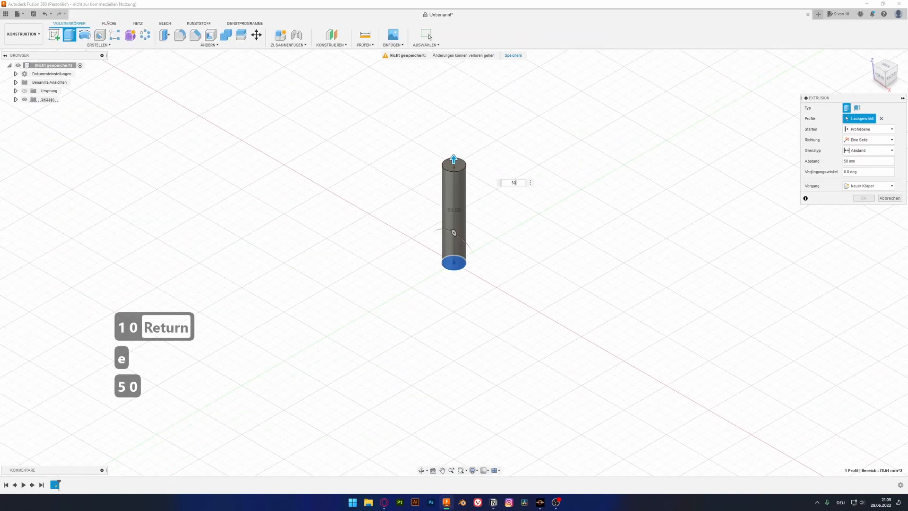
key(Return)
Step: Sketch a 14 mm diameter circle centred on the top face of the shank
click(454, 165)
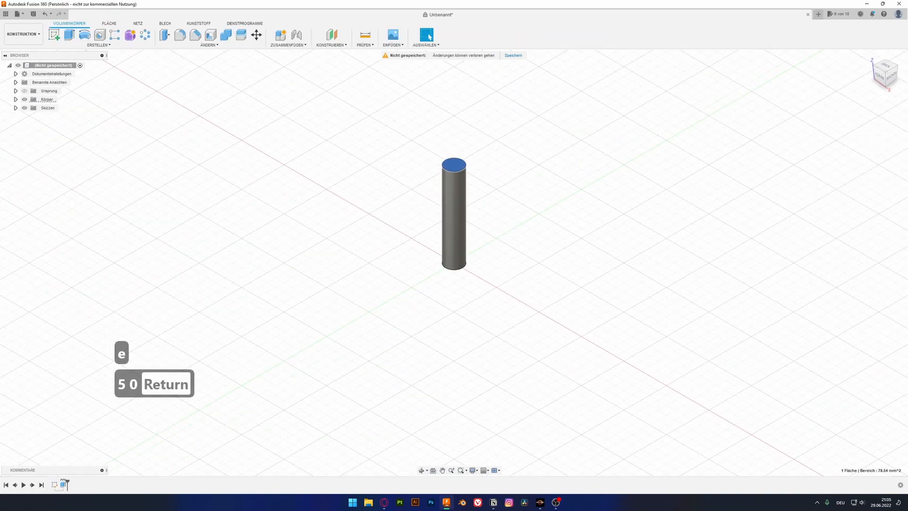
click(53, 35)
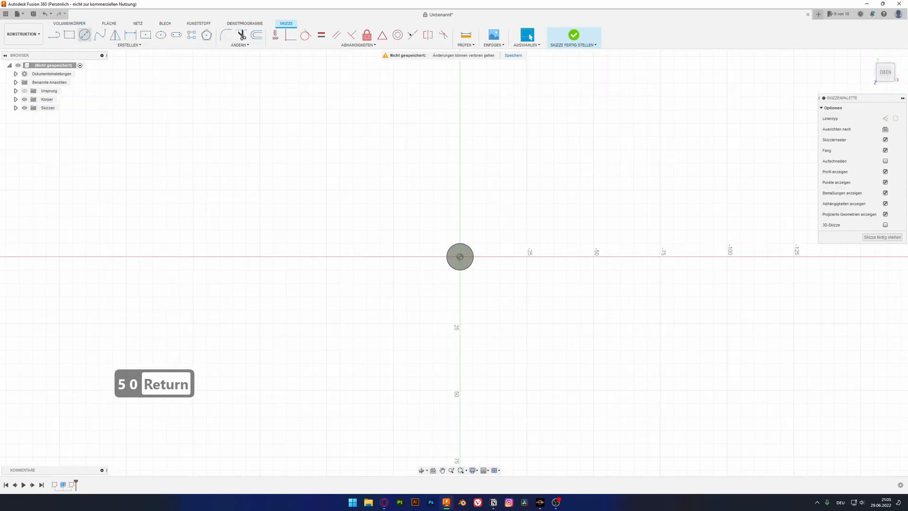
click(84, 34)
click(460, 256)
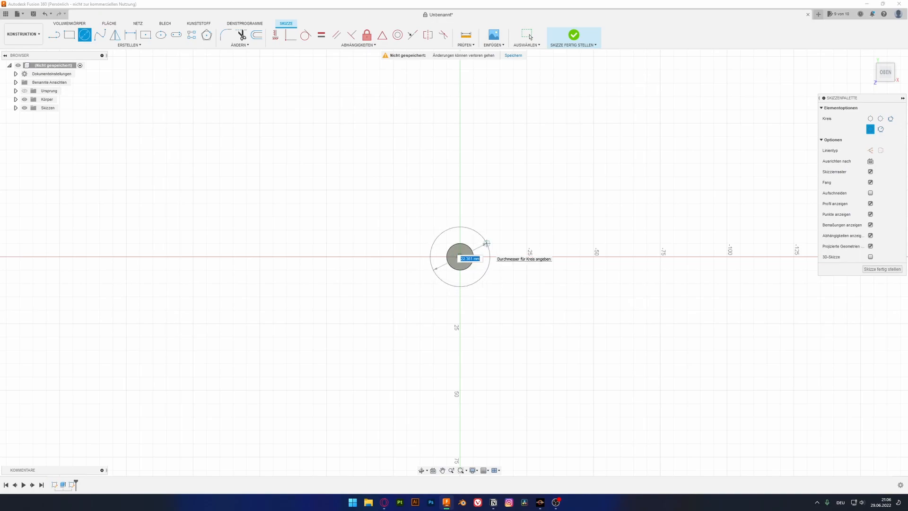
text(14)
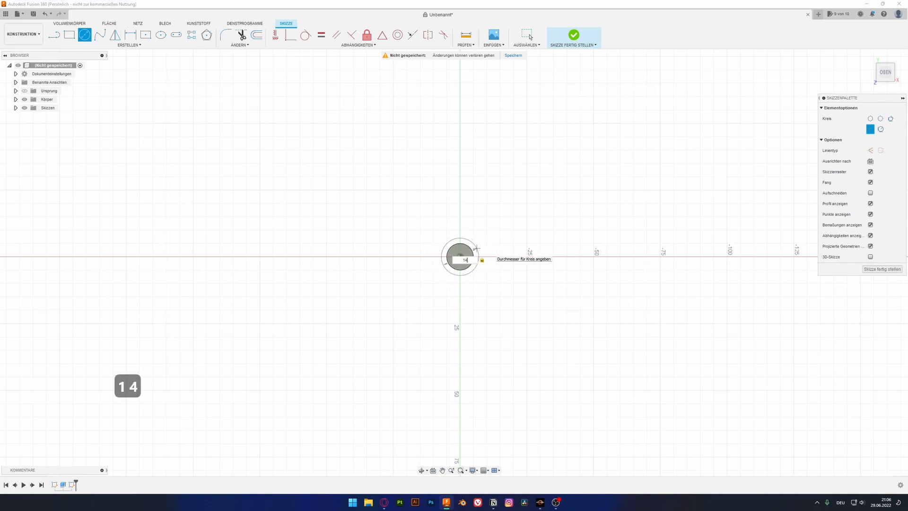
key(Return)
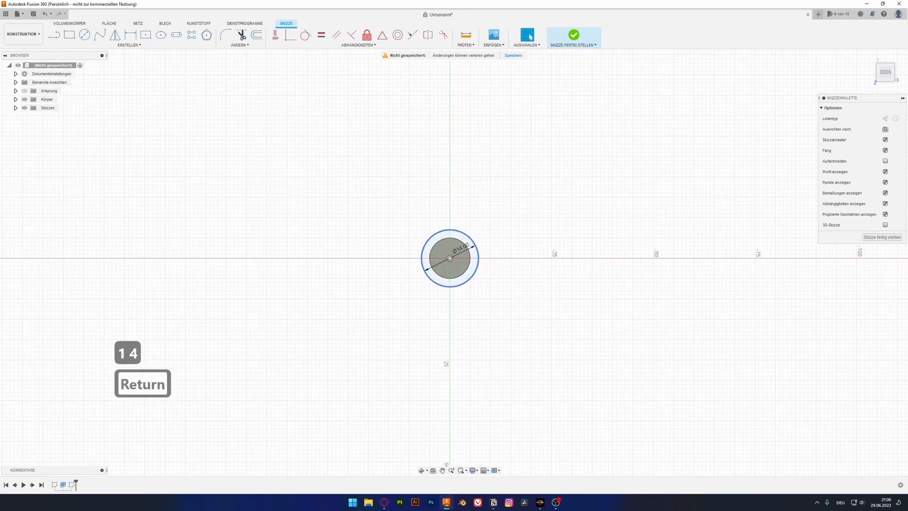
Step: Extrude the full 14 mm circle, both inner and outer profiles, 10 mm upward and join it to the shank as the head
key(e)
key(Escape)
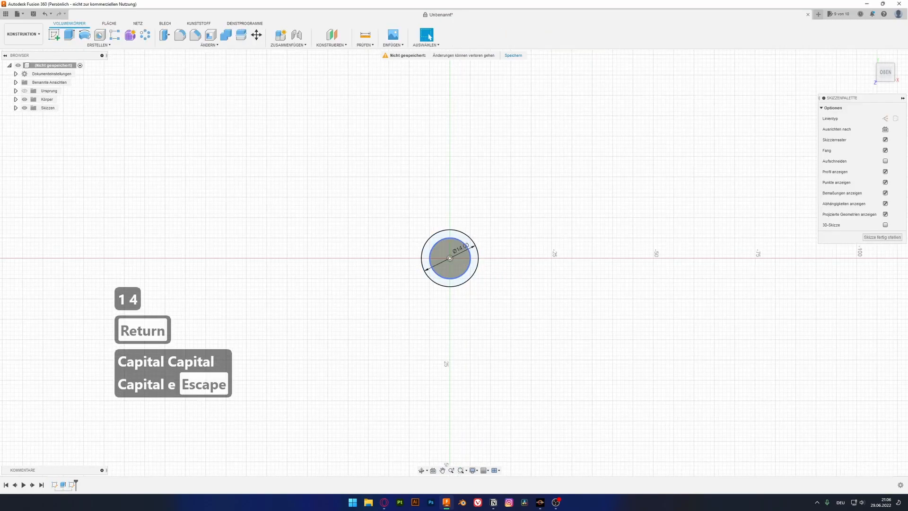
key(e)
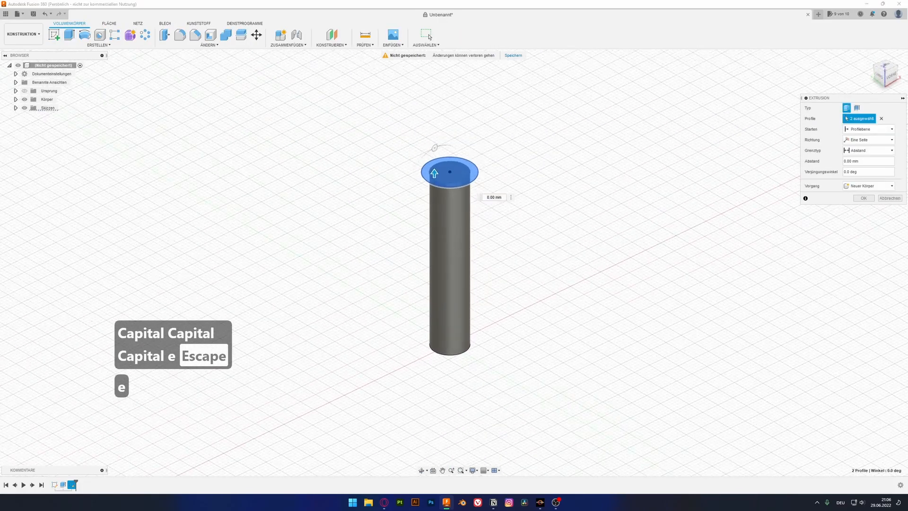
drag(434, 173, 434, 139)
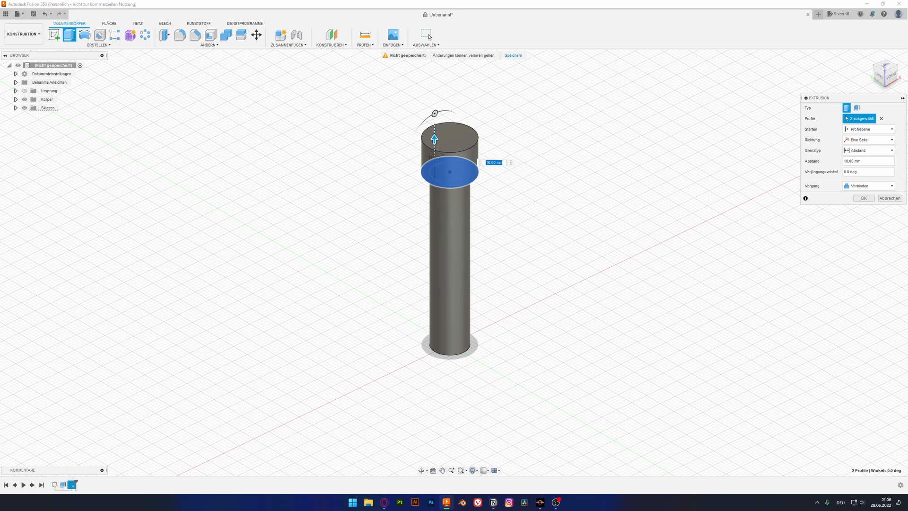
key(Return)
Step: Round the top outer edge of the bolt head with a 1 mm fillet
scroll(434, 139, up, 5)
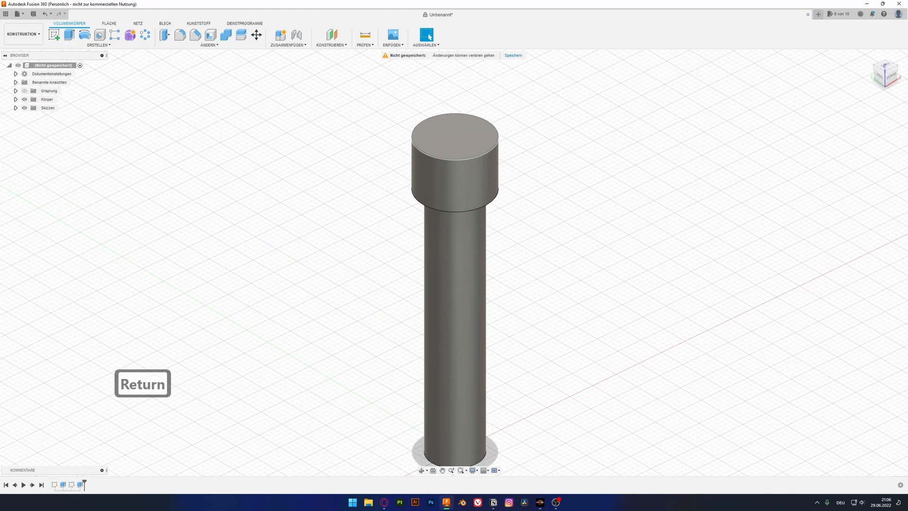
click(435, 156)
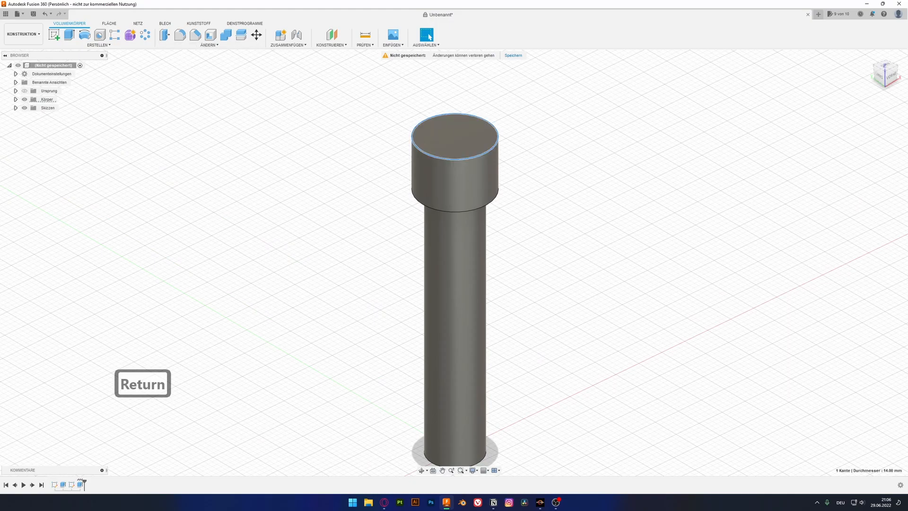
click(180, 34)
text(.5)
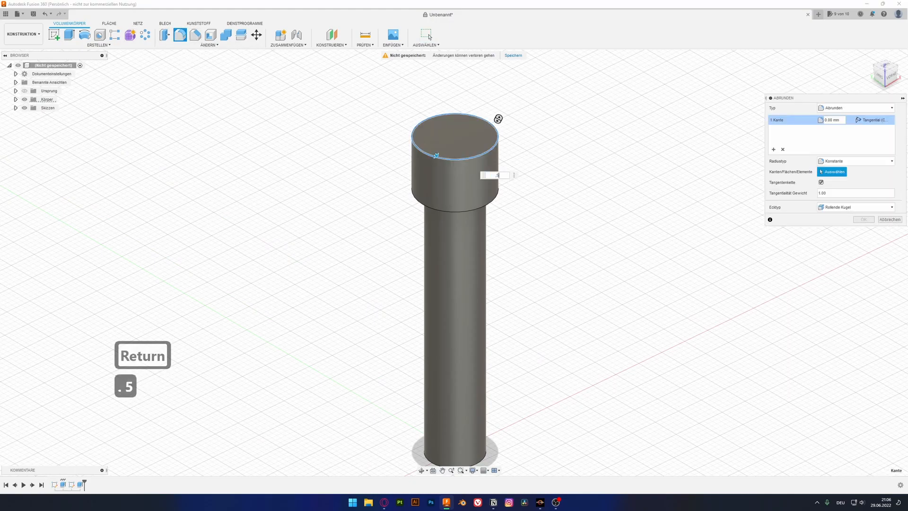
key(BackSpace)
key(BackSpace)
text(1)
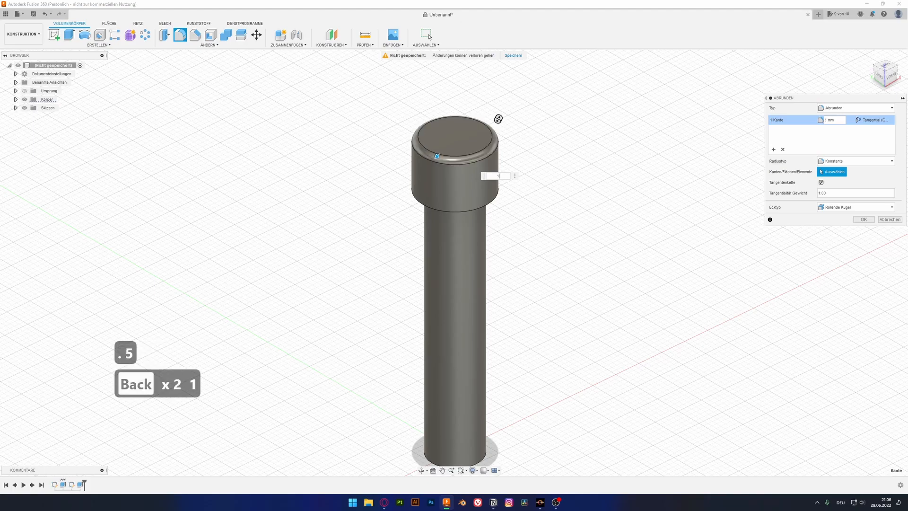
key(Return)
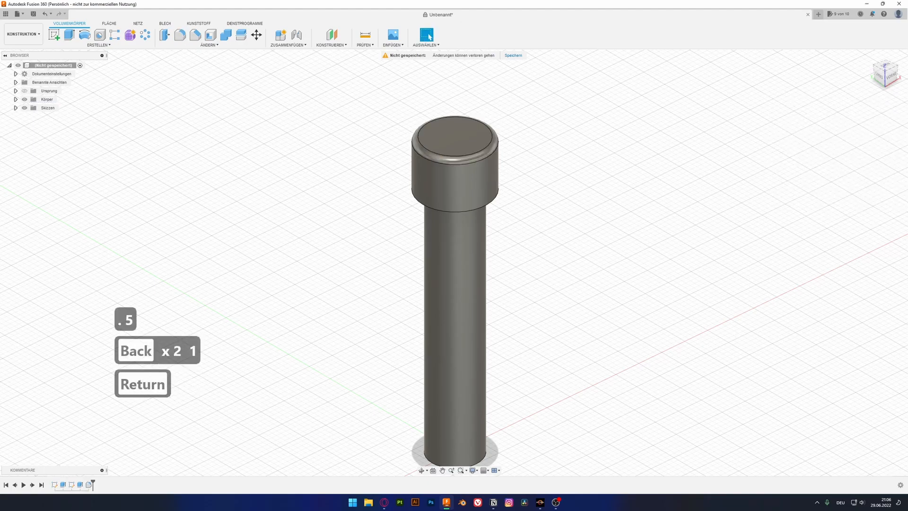
Step: Add a 1 mm fillet to the edge where the shank meets the underside of the head
shift+middle_drag(417, 227, 468, 165)
click(454, 188)
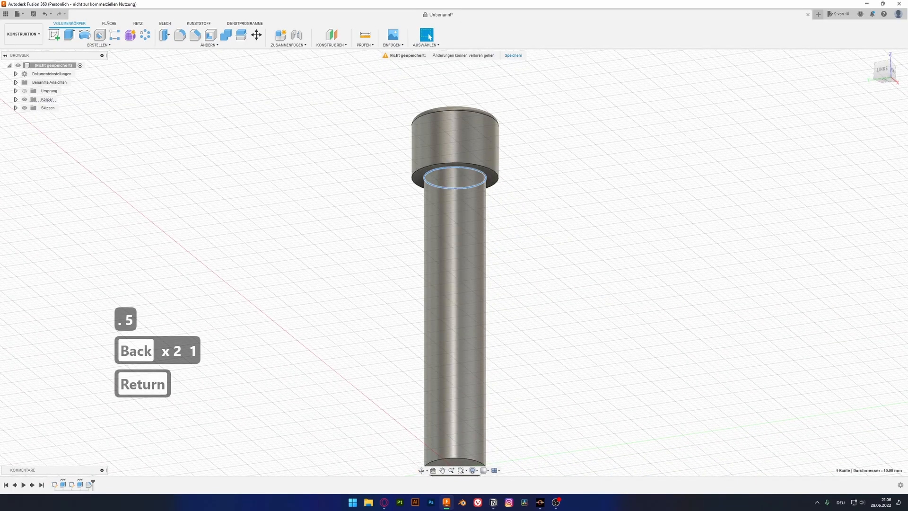
click(180, 34)
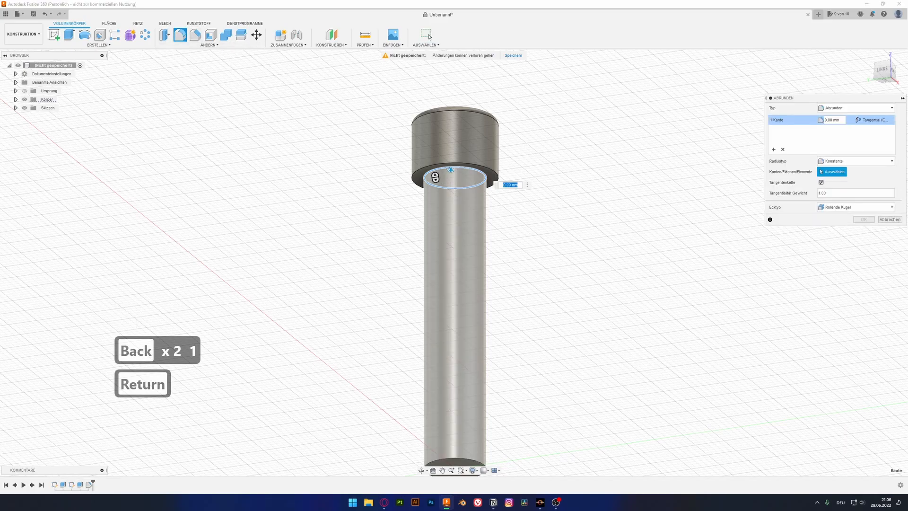
text(1)
key(Return)
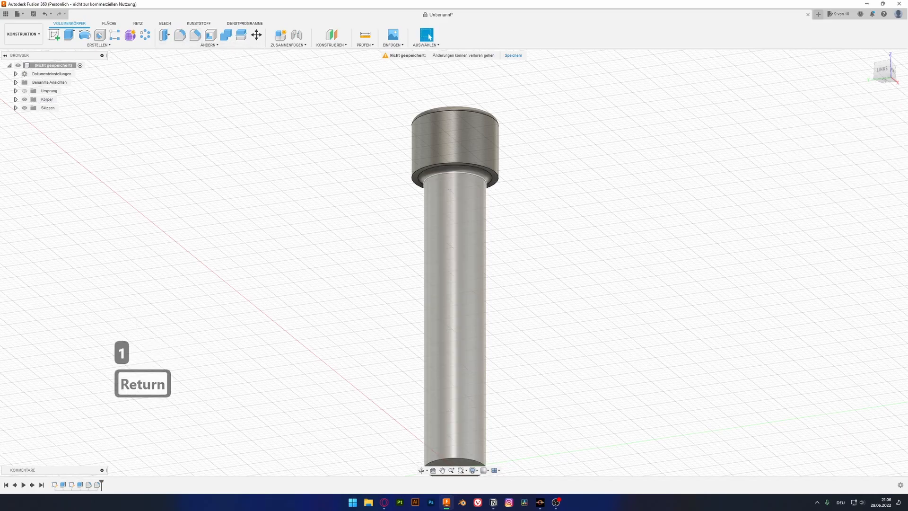
Step: Round the lower outer edge of the bolt head with a 0.3 mm fillet
click(441, 164)
click(180, 34)
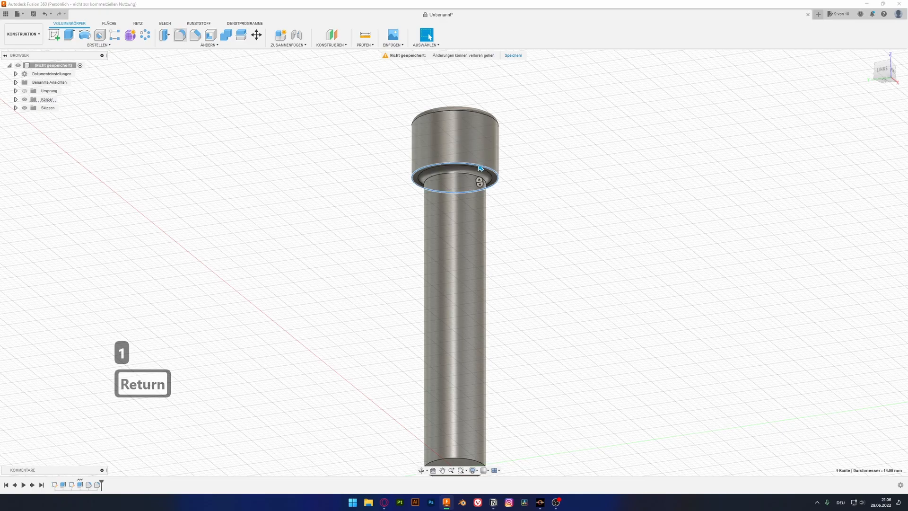
text(.1)
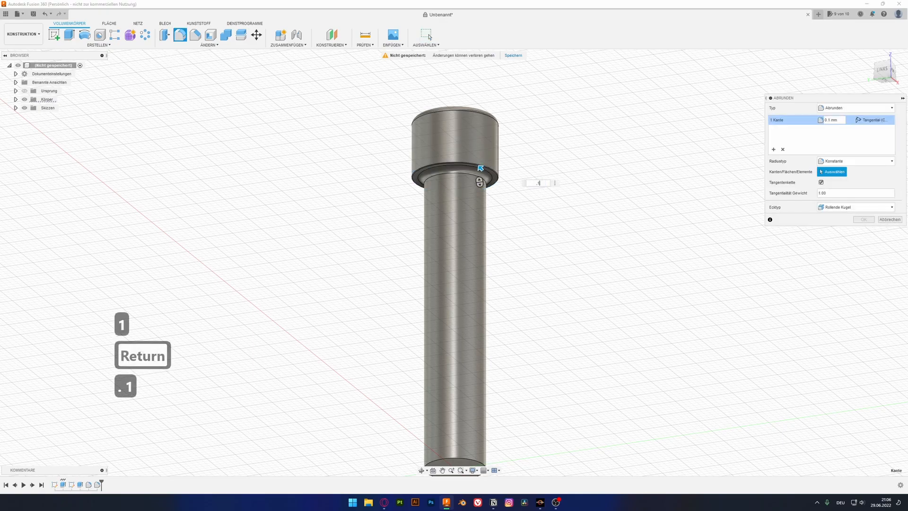
key(BackSpace)
key(BackSpace)
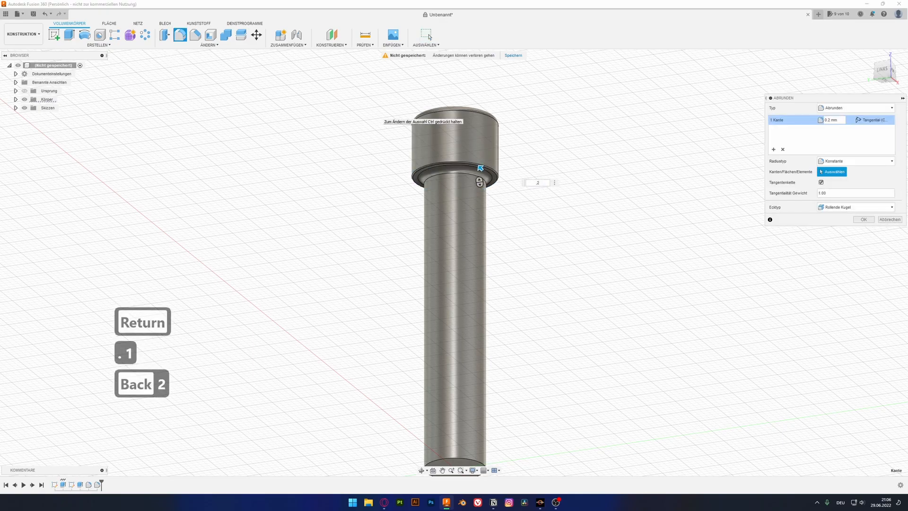
key(BackSpace)
text(3)
key(Return)
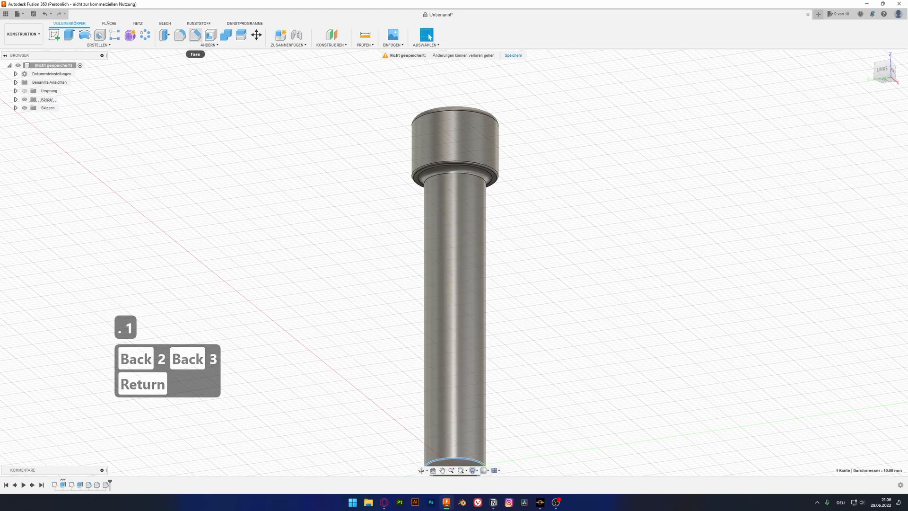
Step: Chamfer the bottom edge of the shank by 1 mm
click(196, 35)
text(1)
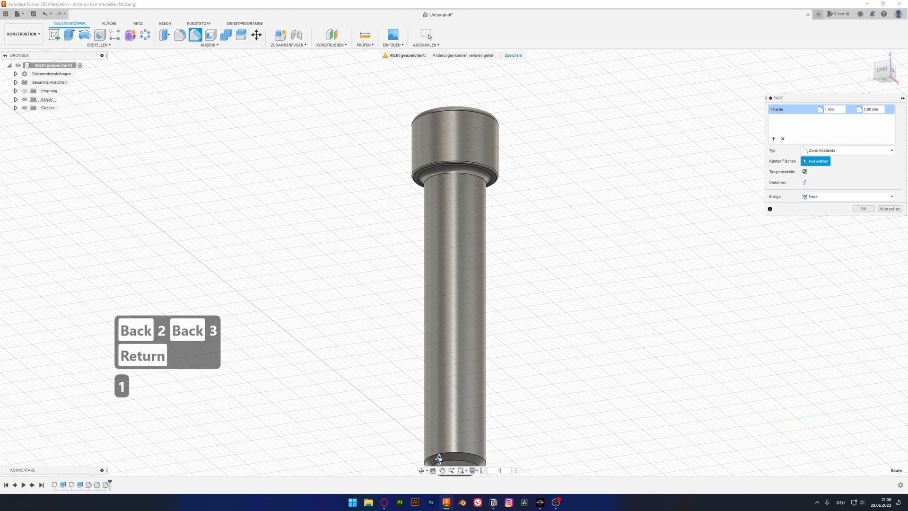
key(Return)
Step: Add a modelled, full-length M10x1.5 ISO metric thread to the cylindrical face of the shank
click(454, 284)
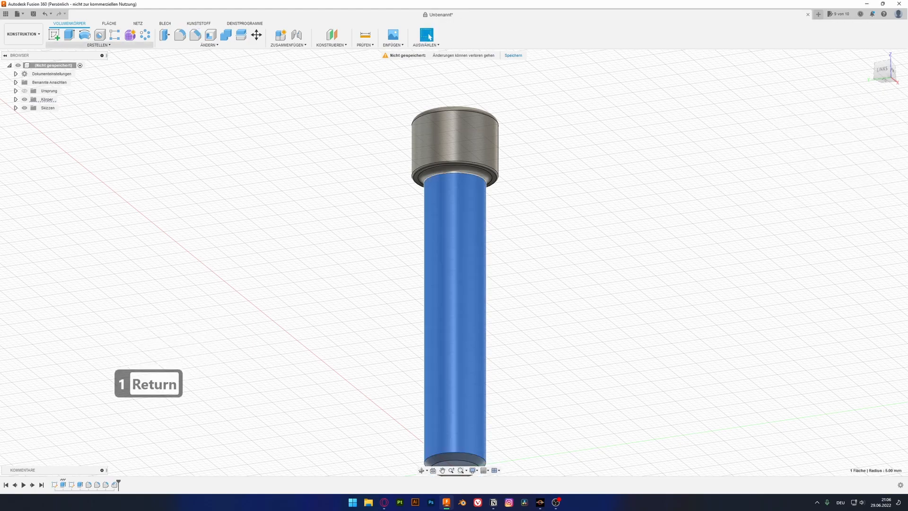
click(98, 45)
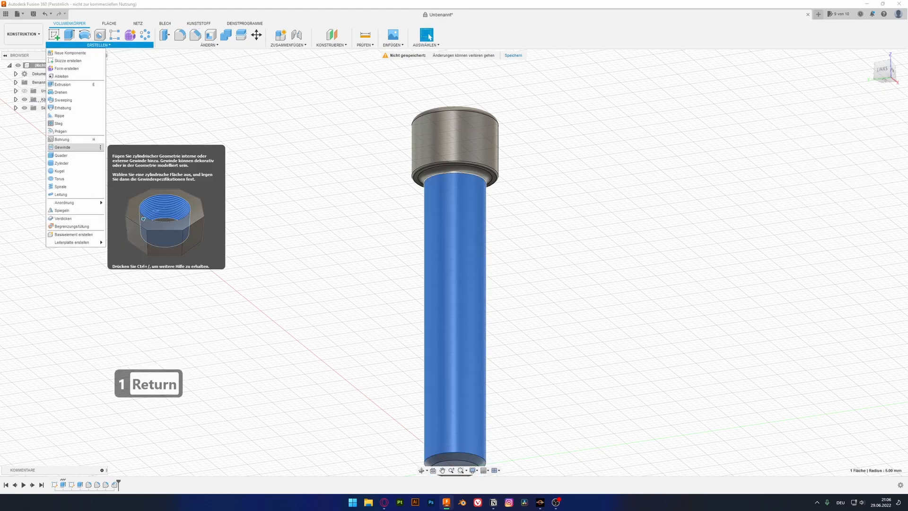
click(66, 147)
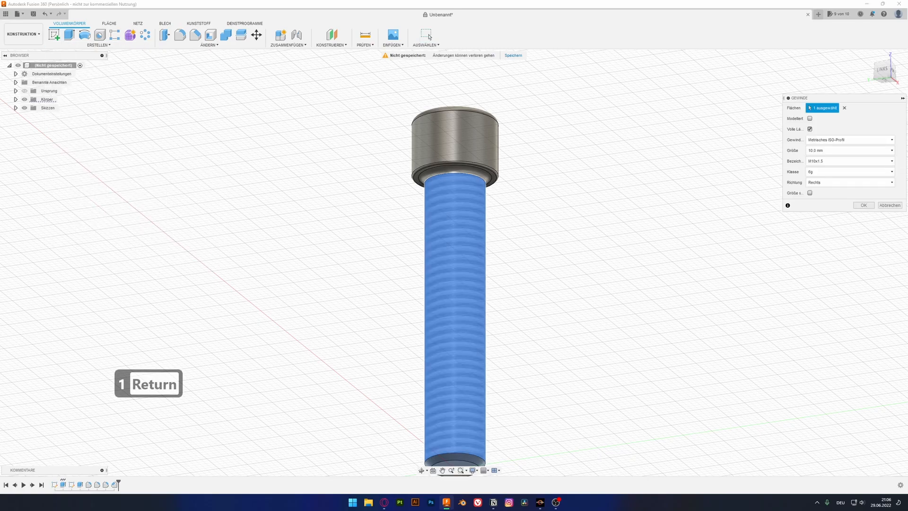
click(809, 118)
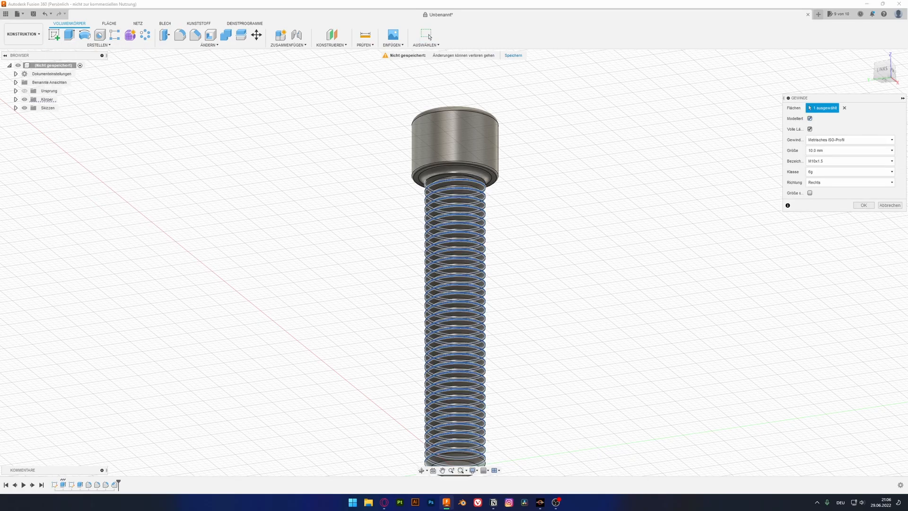
key(Return)
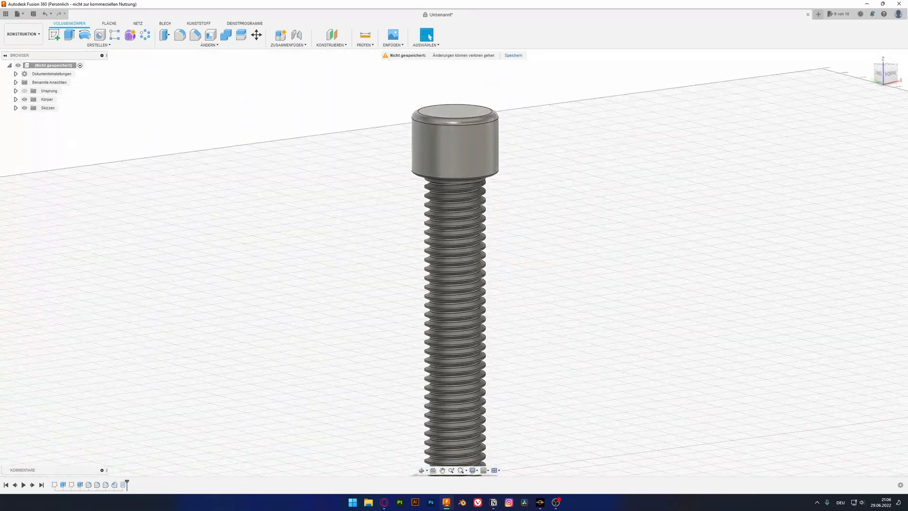
Step: Sketch a circumscribed hexagon of about 55 mm² centred on the top face of the bolt head
click(455, 111)
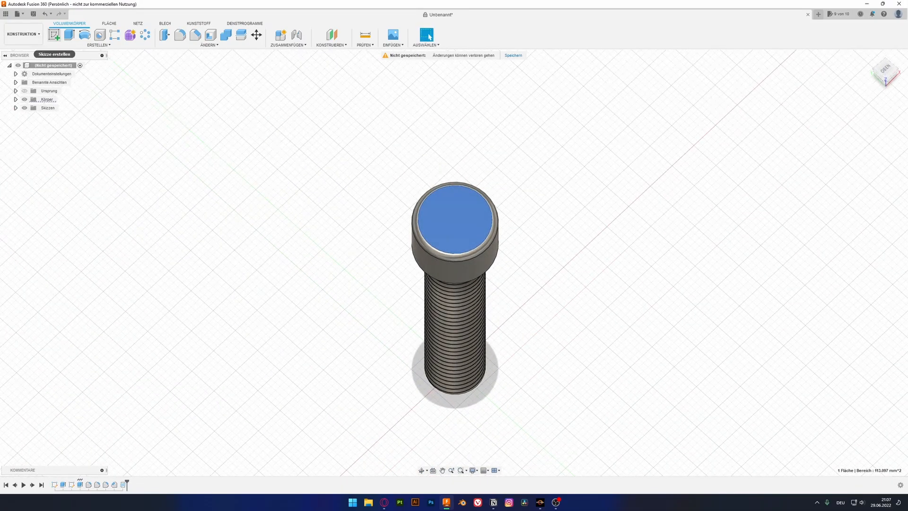
click(54, 34)
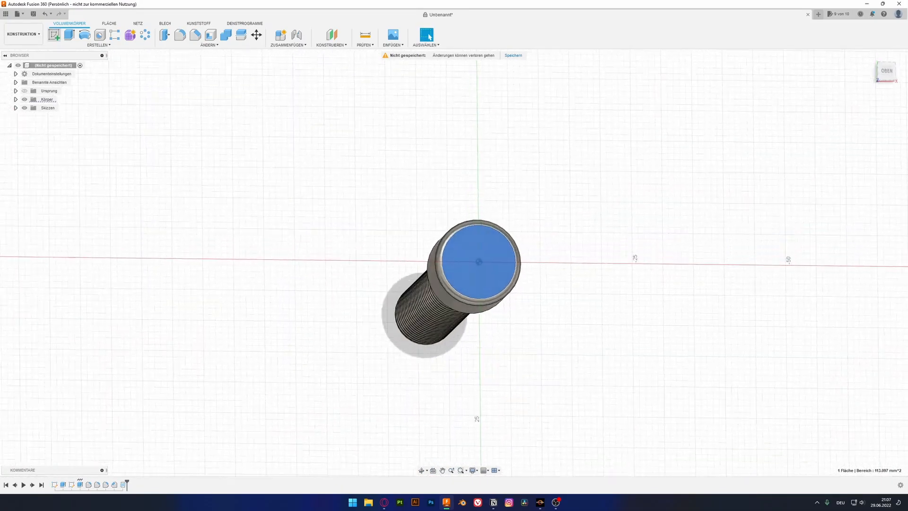
click(207, 35)
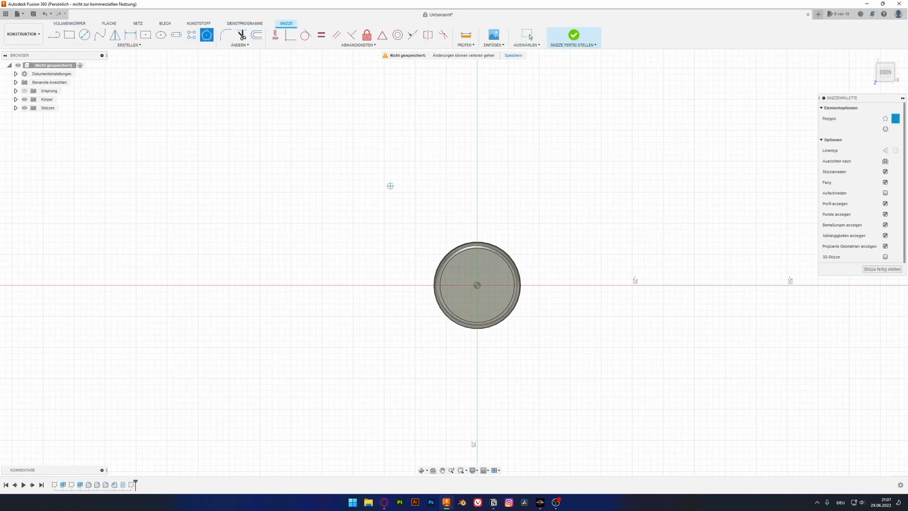
click(477, 285)
click(476, 260)
key(Escape)
Step: Extrude the hexagon 7 mm down into the head as a cut to form the hex socket
text(e)
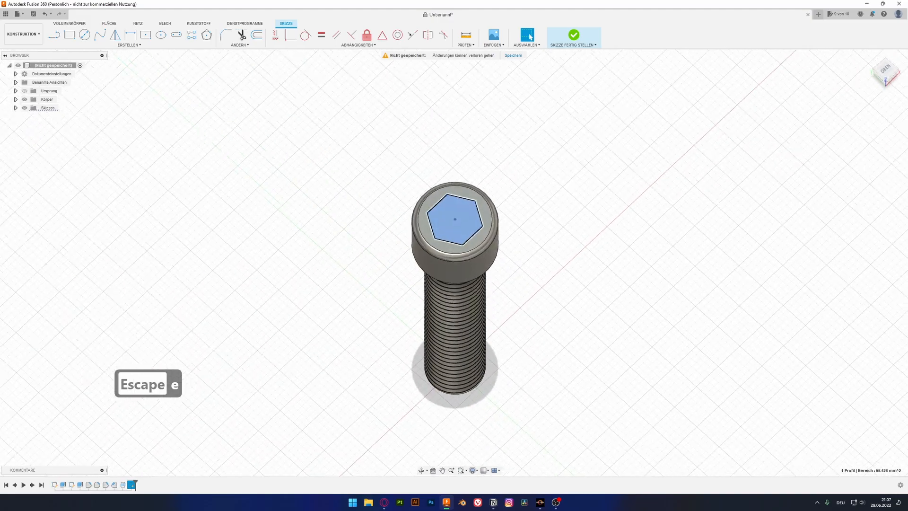
text(-6)
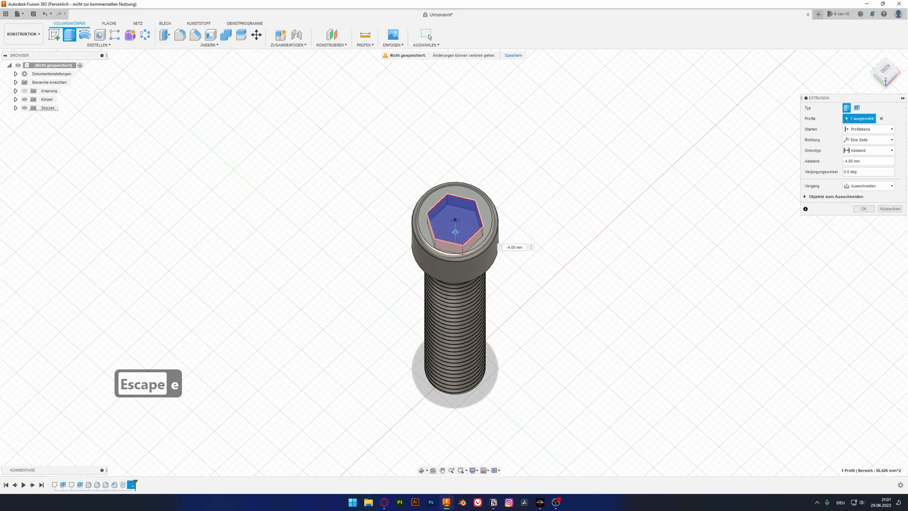
shift+middle_drag(549, 239, 574, 144)
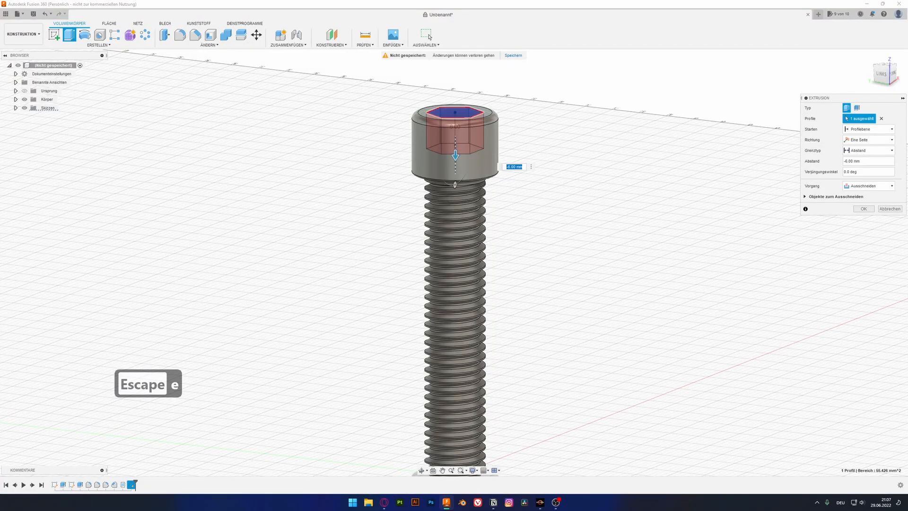
text(-7)
key(Return)
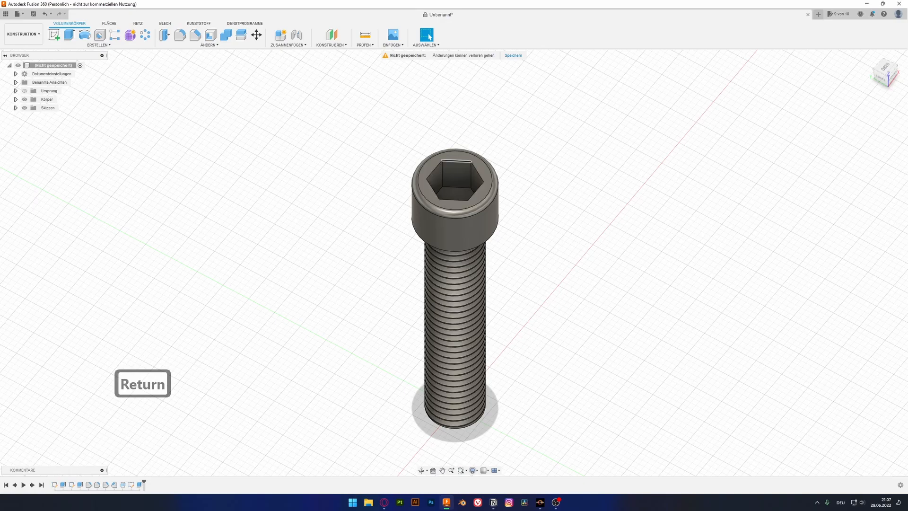
Step: Fillet the floor face and the six upper edges of the hex socket with a 0.5 mm radius
click(454, 193)
shift+middle_drag(454, 193, 451, 208)
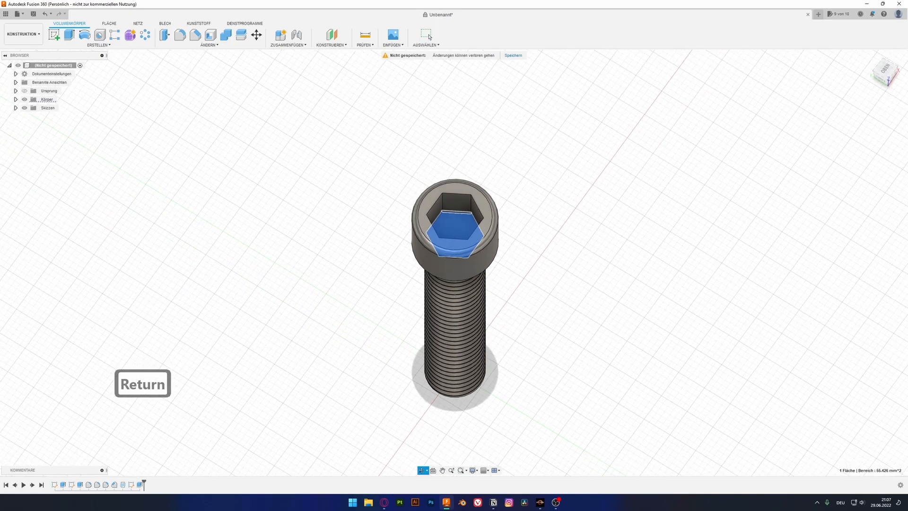
scroll(452, 195, up, 5)
ctrl+click(471, 188)
ctrl+click(393, 224)
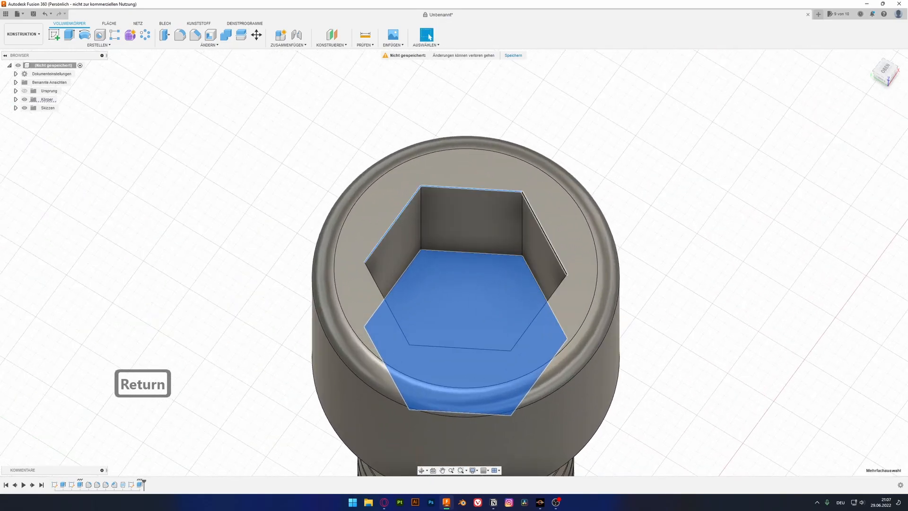
ctrl+click(544, 232)
ctrl+click(539, 312)
ctrl+click(460, 348)
key(f)
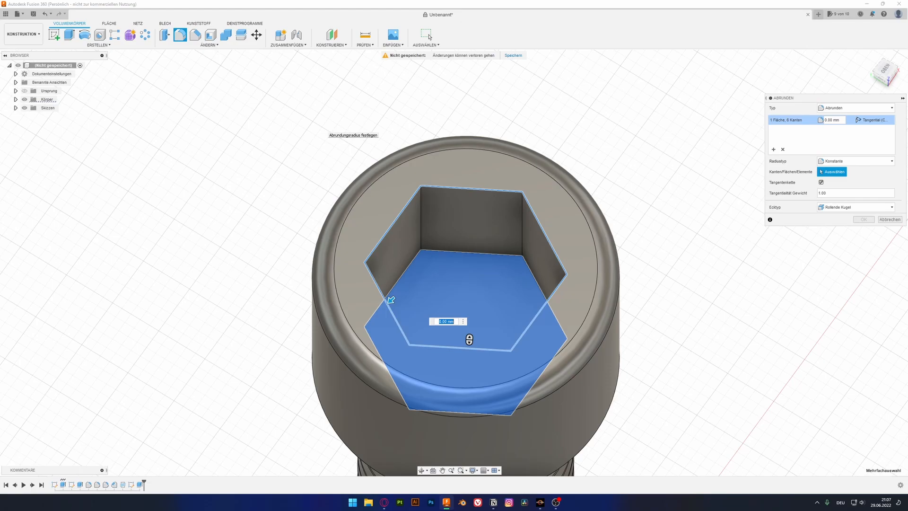
text(1)
key(BackSpace)
key(BackSpace)
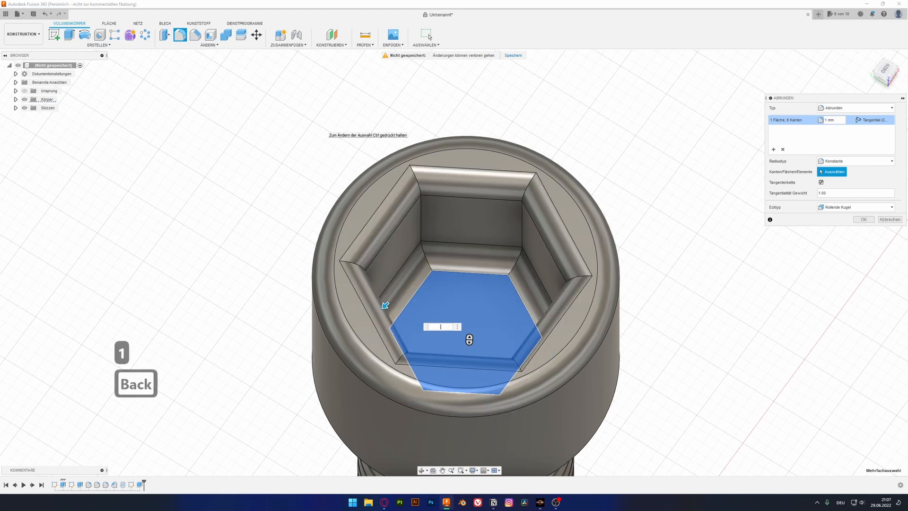
text(.5)
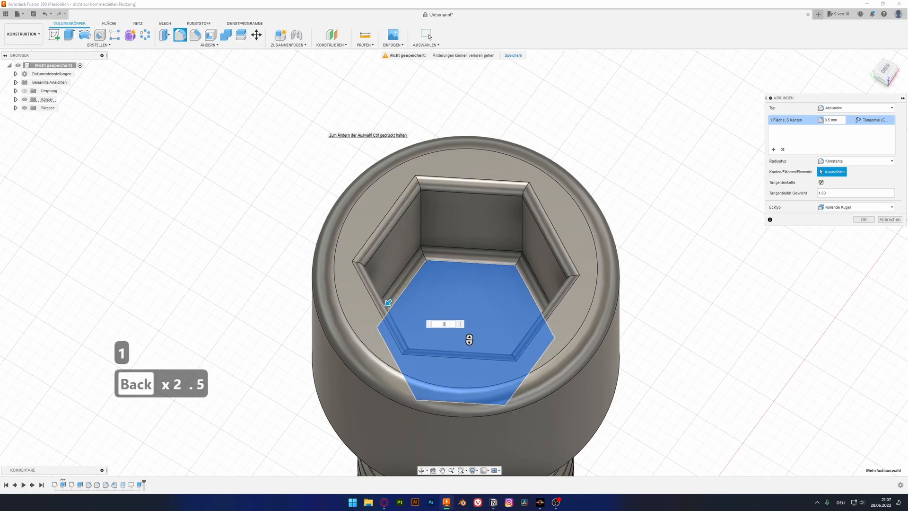
key(Return)
Step: Start a coil centred on the top face of the bolt head, with a diameter of about 14.47 mm
shift+middle_drag(378, 354, 425, 141)
scroll(402, 354, down, 2)
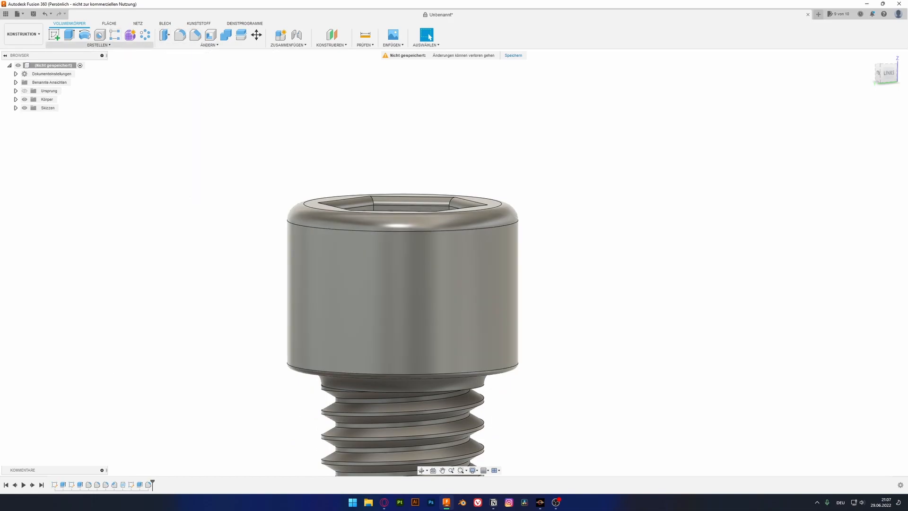
click(99, 45)
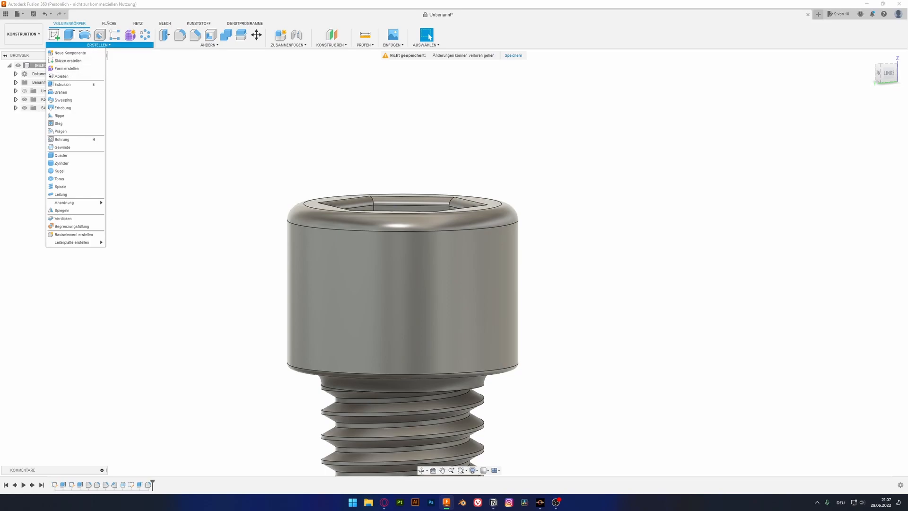
click(54, 34)
click(98, 45)
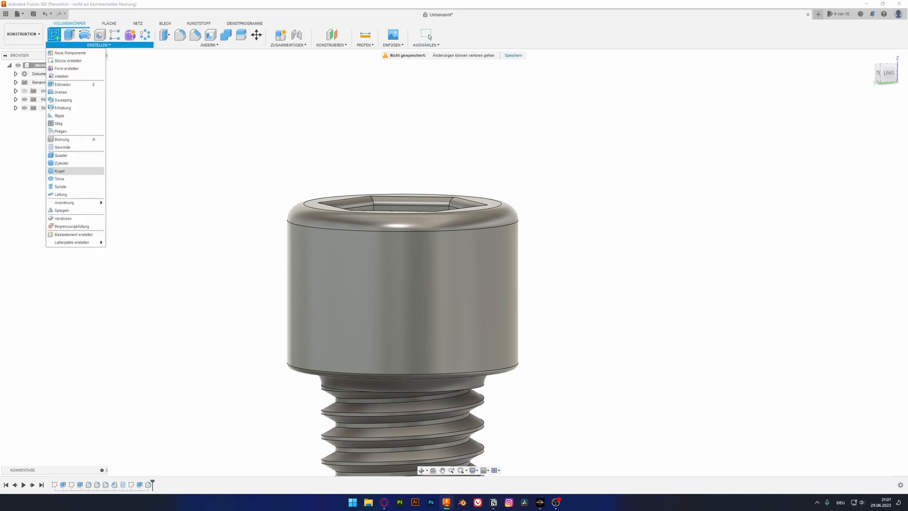
click(76, 188)
click(325, 211)
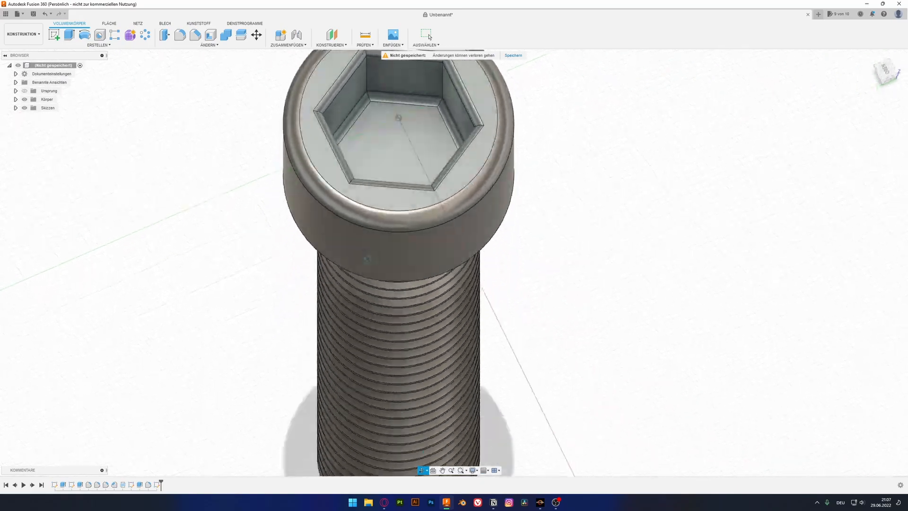
click(402, 115)
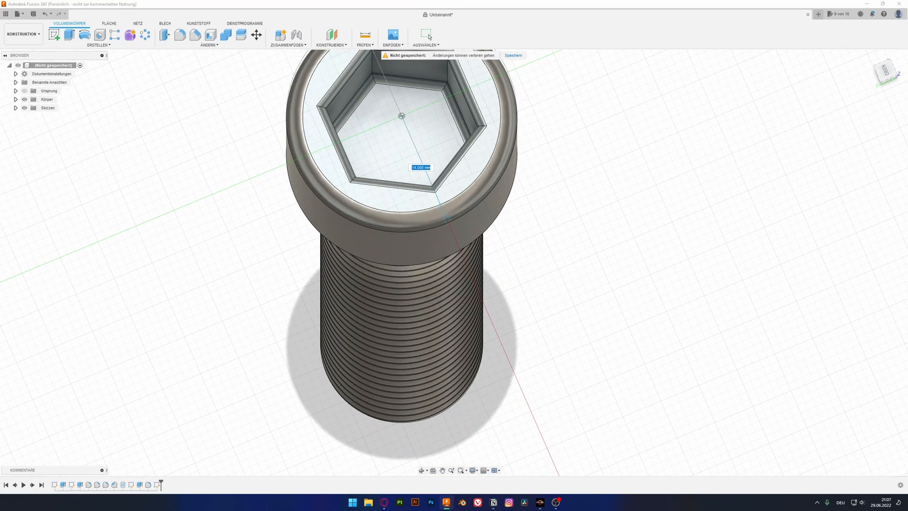
click(447, 222)
shift+middle_drag(447, 222, 441, 137)
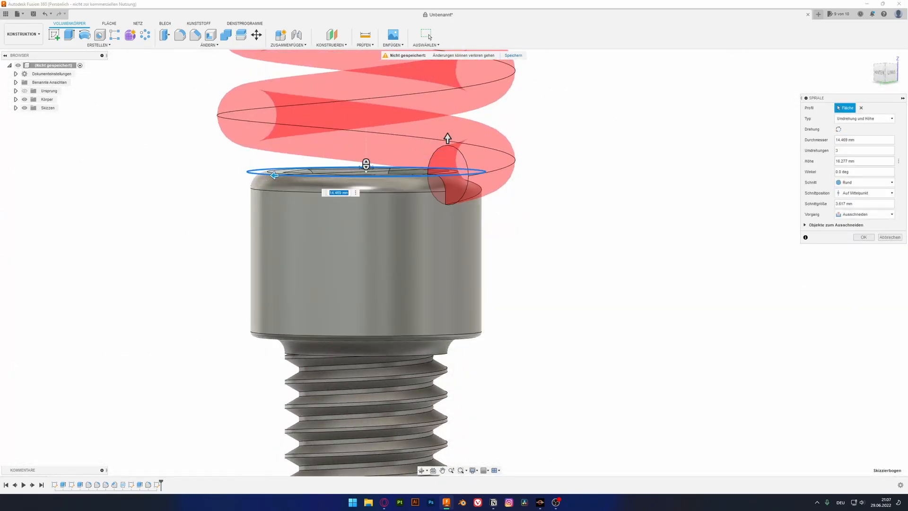
Step: Set the coil's height to -10 mm and its revolutions to 1 so it runs down around the head
text(-10)
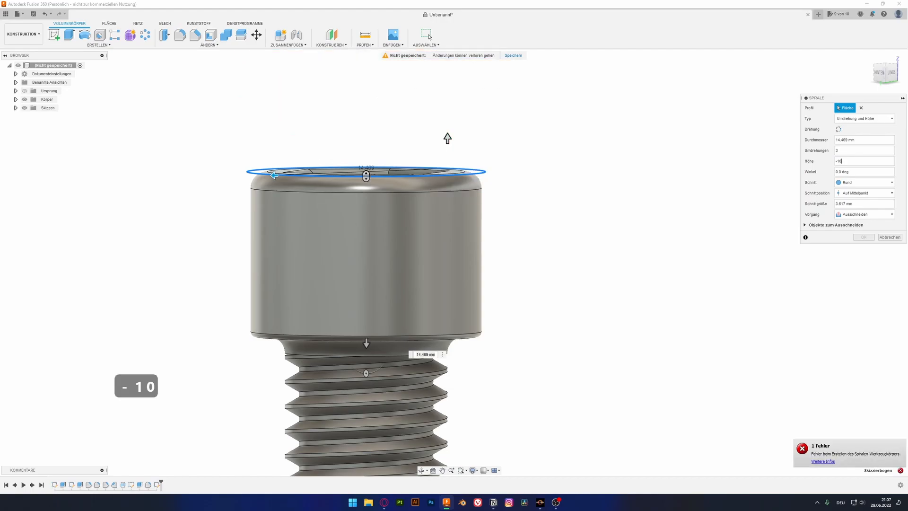
scroll(754, 230, down, 2)
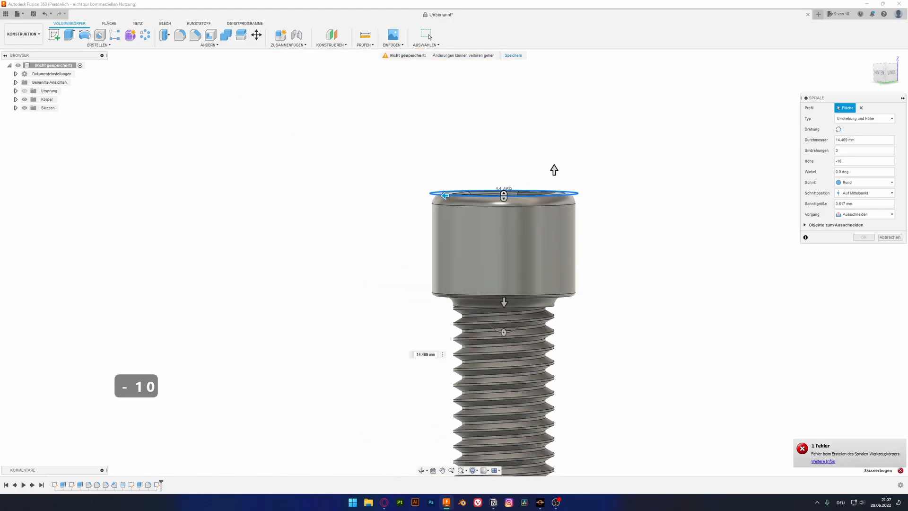
shift+middle_drag(754, 231, 678, 259)
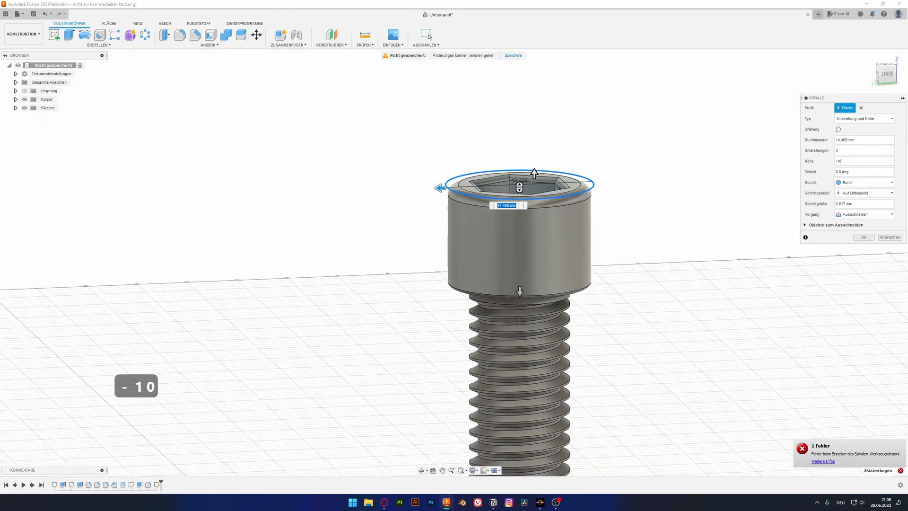
double_click(838, 150)
text(1)
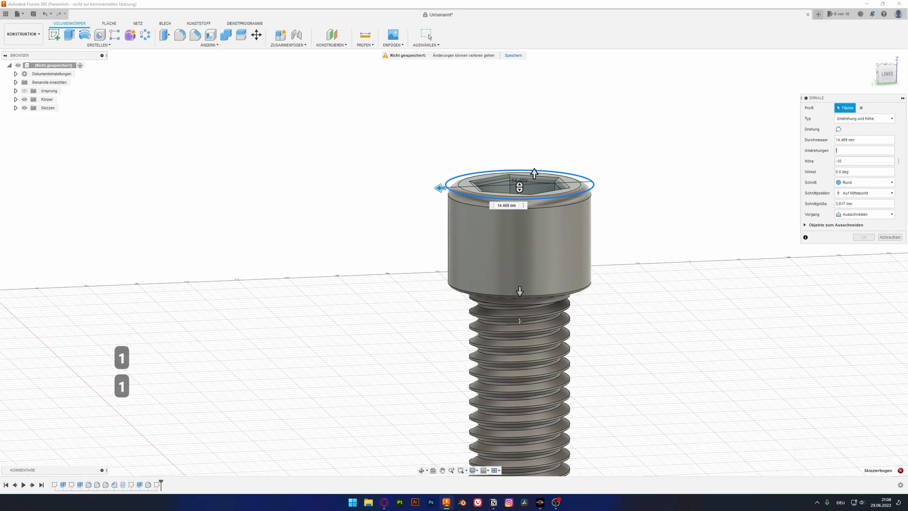
text(2)
key(Caps_Lock)
text(2)
key(BackSpace)
text(1)
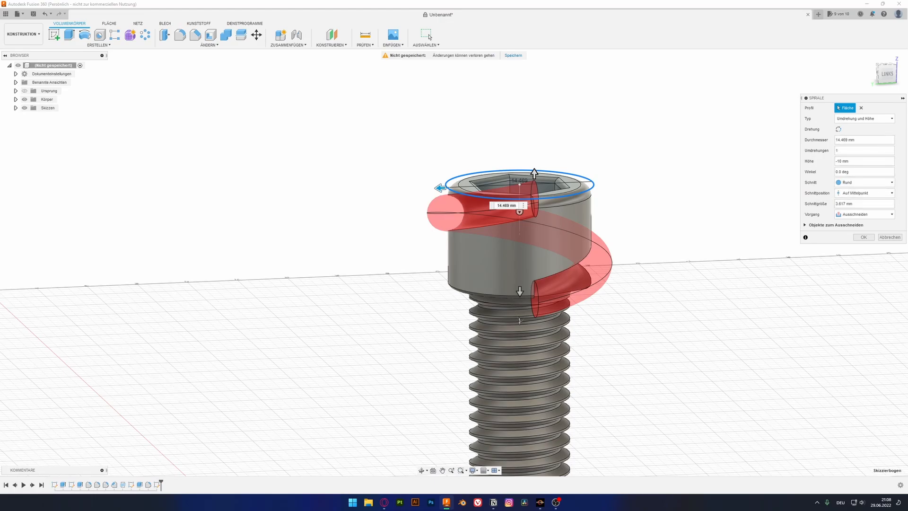
Step: Set the coil's section size to 0.75 mm and cut the helical groove into the bolt head
drag(852, 203, 849, 203)
text(1)
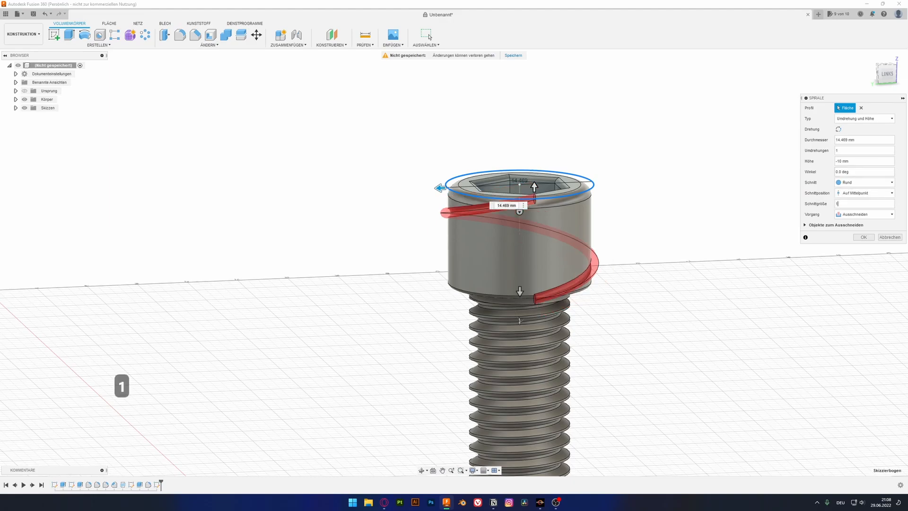
middle_drag(520, 237, 337, 200)
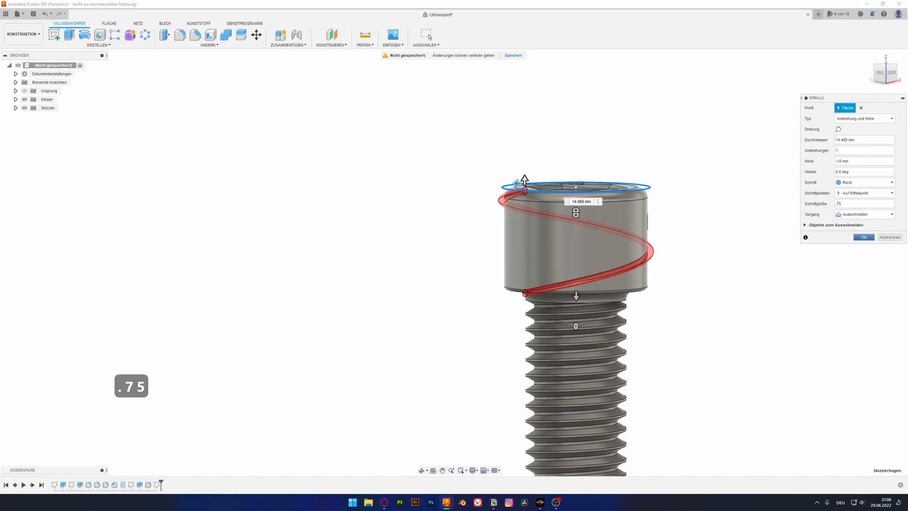
key(Return)
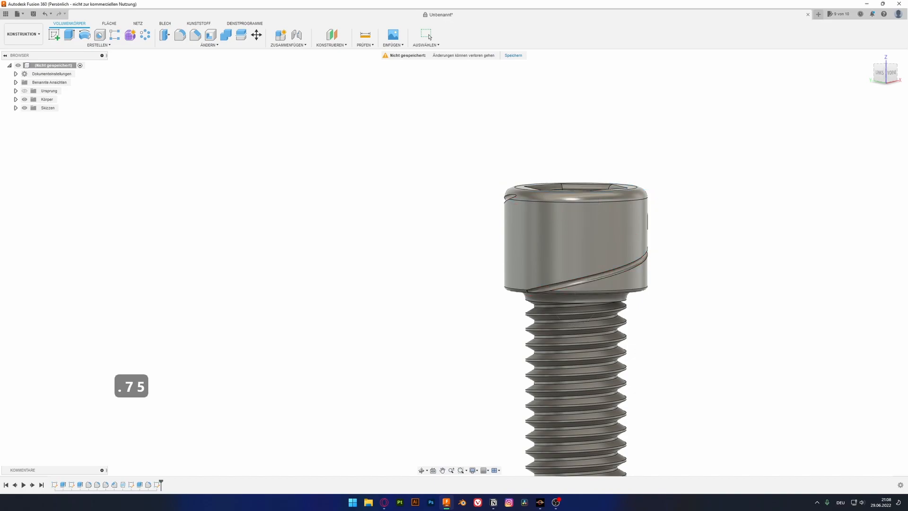
Step: Mirror the coil cut as a feature across the vertical YZ origin plane
shift+middle_drag(575, 322, 624, 330)
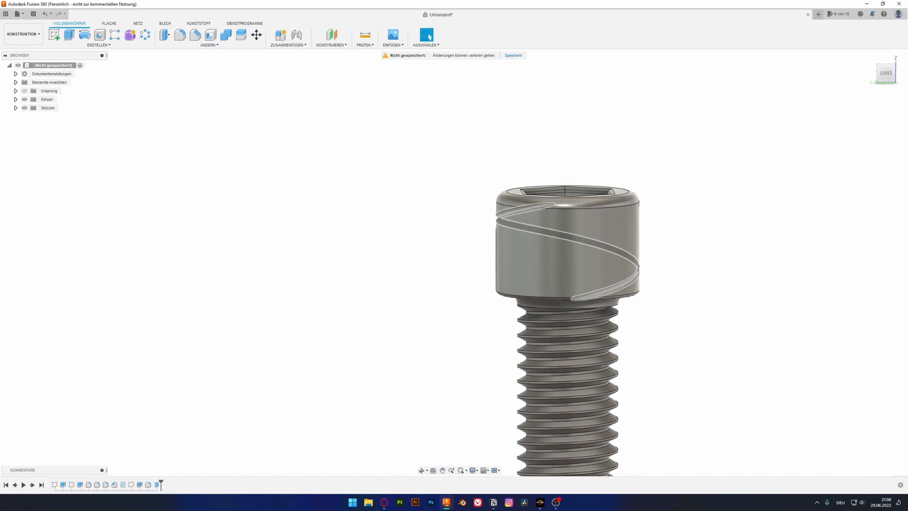
click(98, 45)
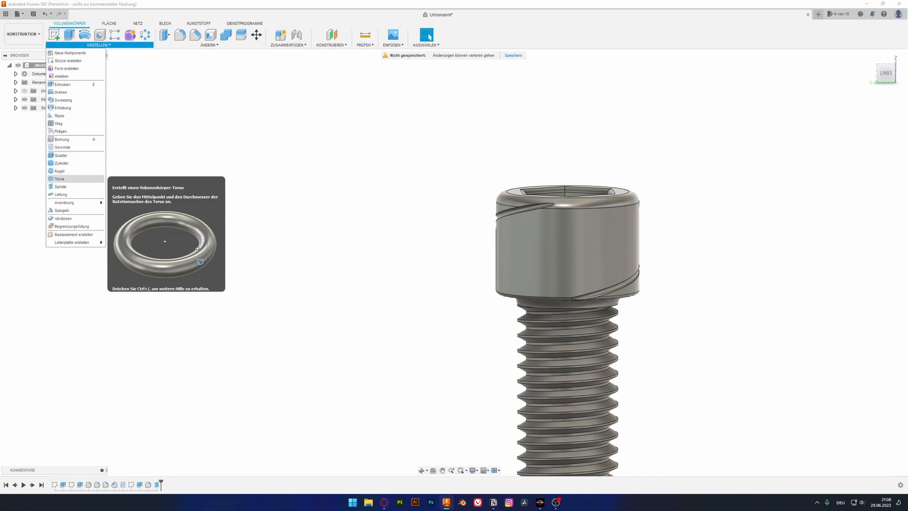
click(64, 210)
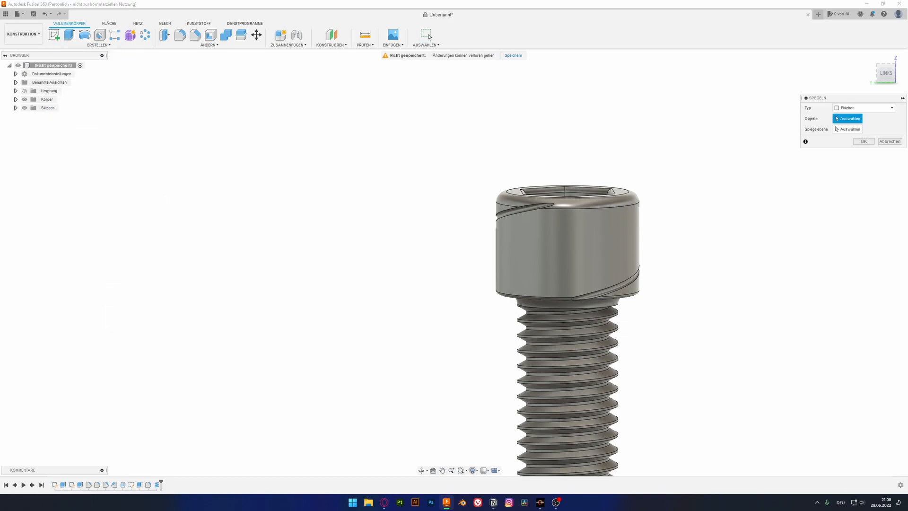
click(864, 108)
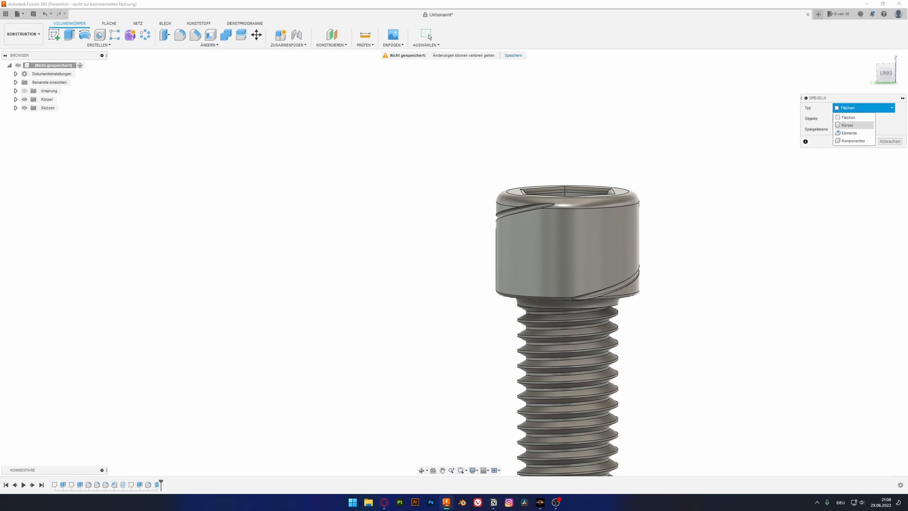
click(849, 133)
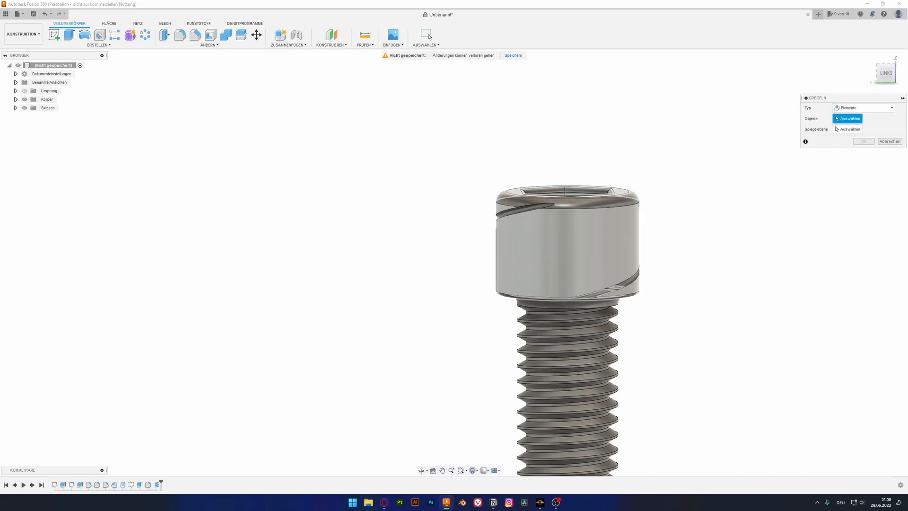
scroll(494, 215, up, 5)
click(534, 209)
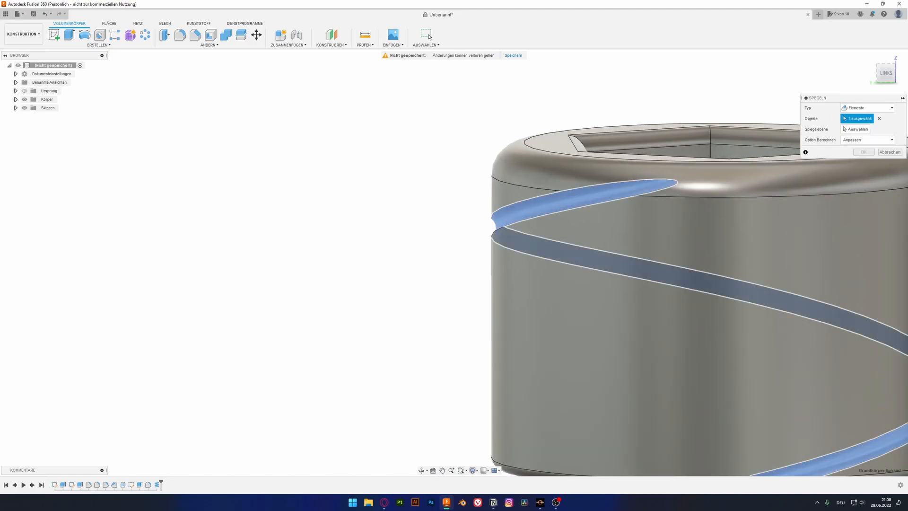
scroll(424, 227, down, 5)
shift+middle_drag(383, 242, 383, 152)
click(857, 129)
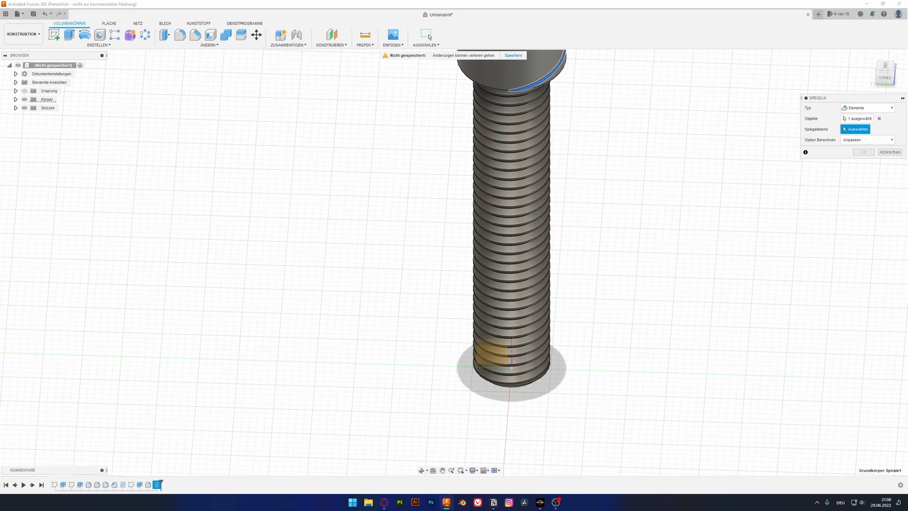
click(492, 351)
middle_drag(473, 189, 461, 284)
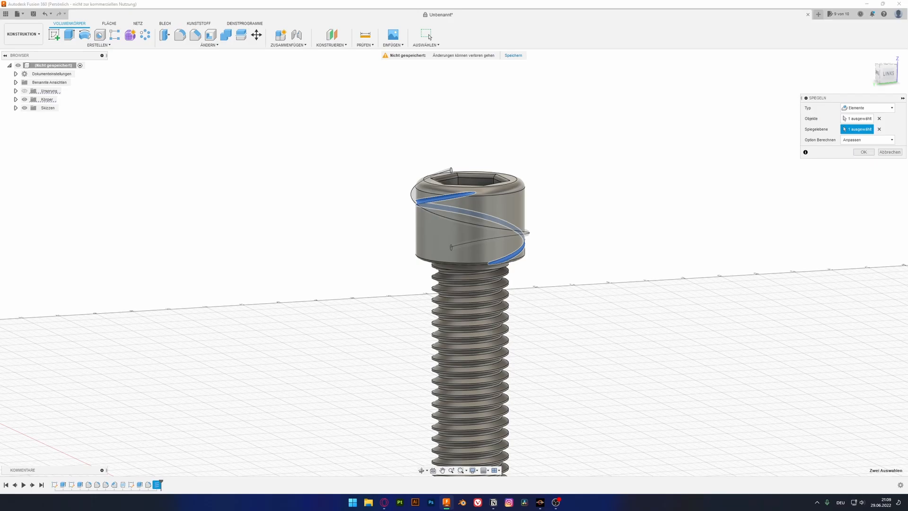
click(427, 35)
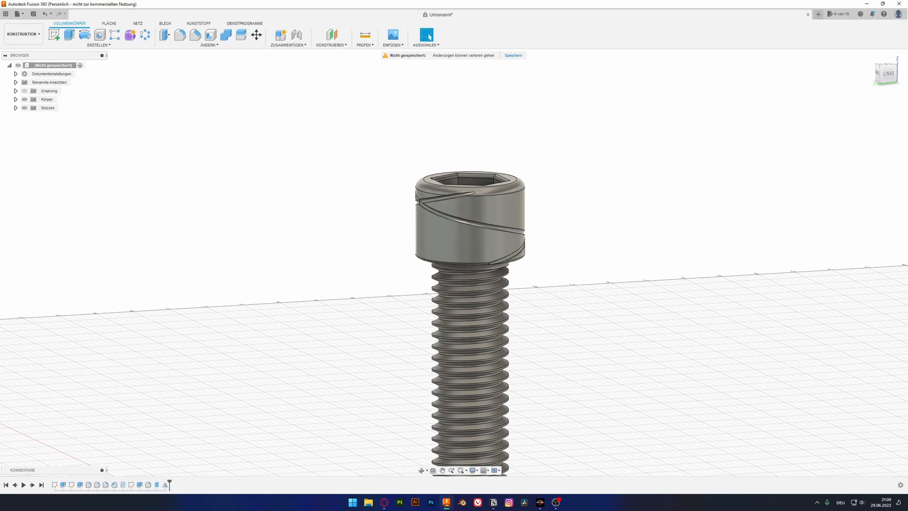
Step: Set up a circular pattern of features with the coil cut and its mirrored copy as the objects
shift+middle_drag(461, 284, 579, 279)
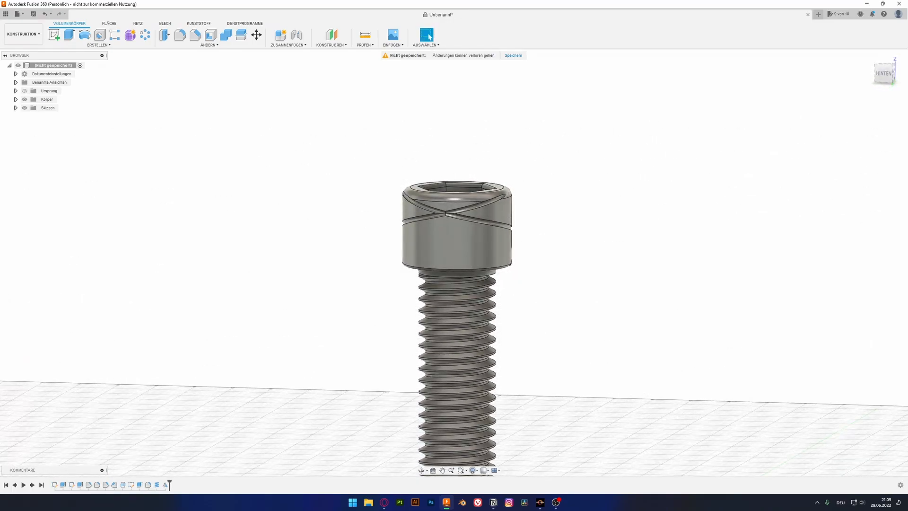
click(145, 34)
scroll(422, 250, up, 3)
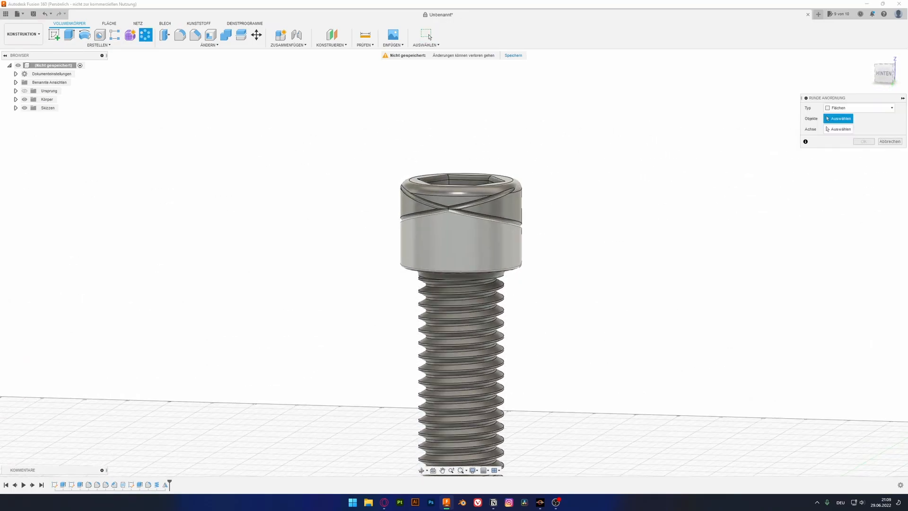
scroll(442, 192, up, 3)
click(421, 206)
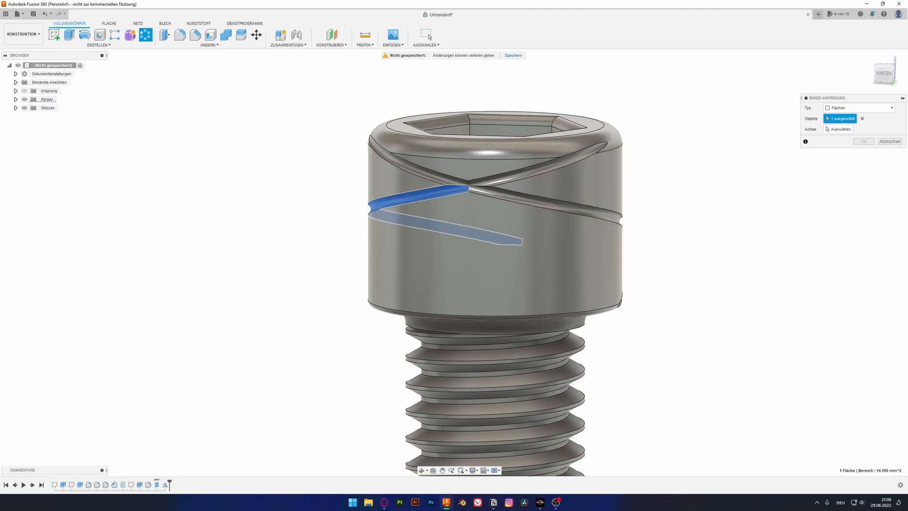
key(Escape)
click(842, 108)
click(840, 133)
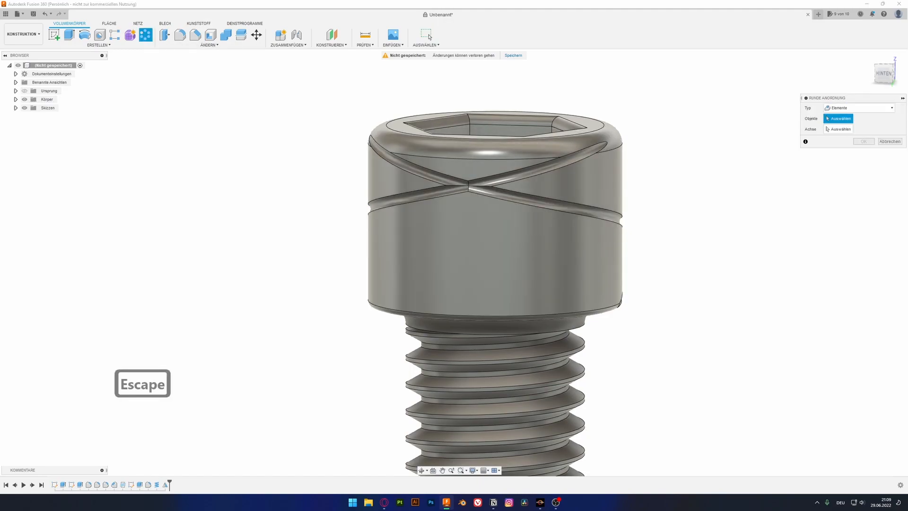
click(156, 484)
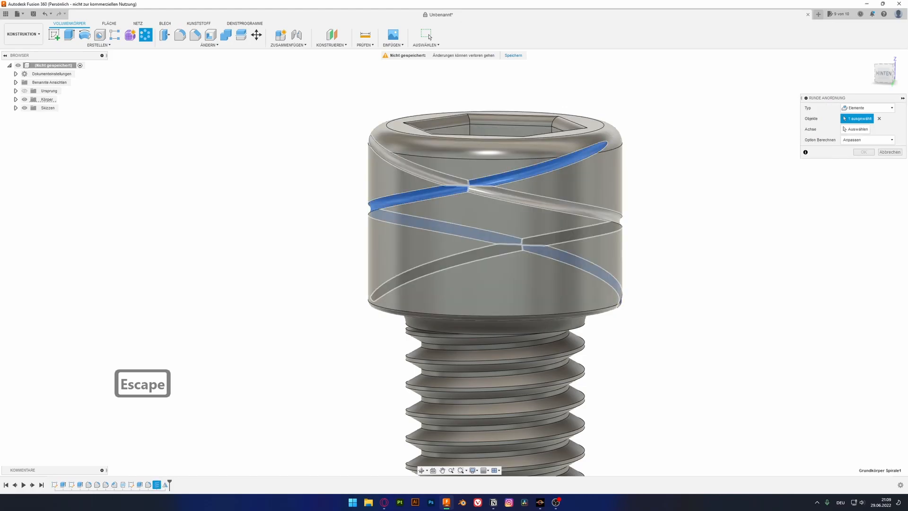
click(165, 484)
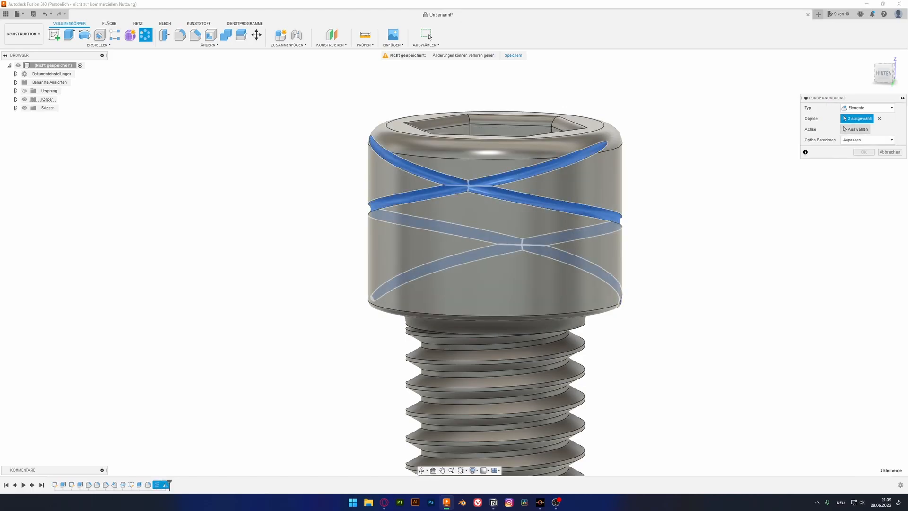
Step: Use the vertical Z origin axis through the bolt's centre as the axis of the circular pattern
click(855, 129)
scroll(698, 379, down, 3)
middle_drag(698, 379, 648, 14)
middle_drag(663, 331, 699, 137)
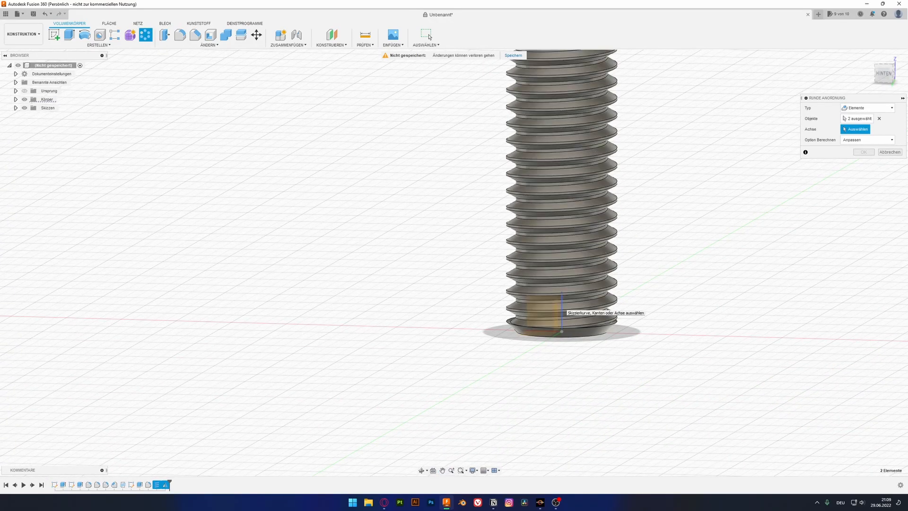
click(561, 312)
scroll(561, 312, down, 5)
scroll(600, 103, up, 5)
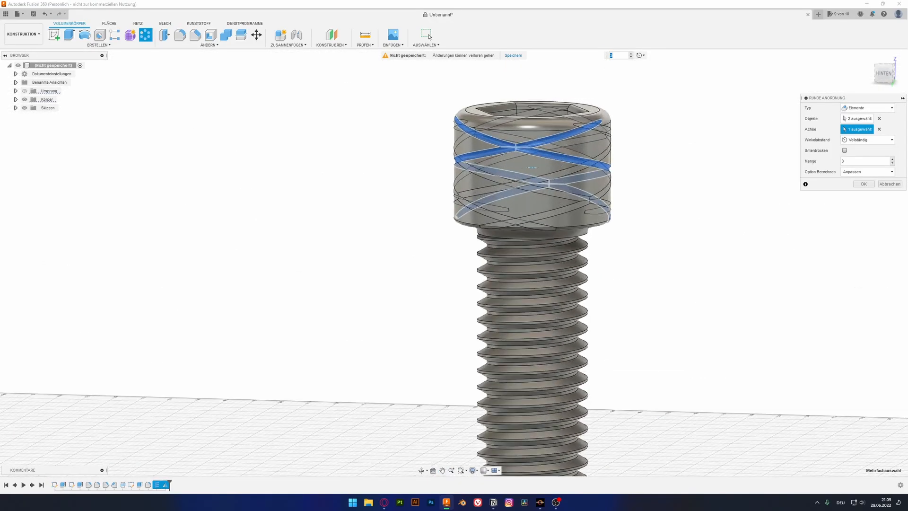
Step: Set the circular pattern's quantity to 7 and create the knurled grooves around the bolt head
key(F4)
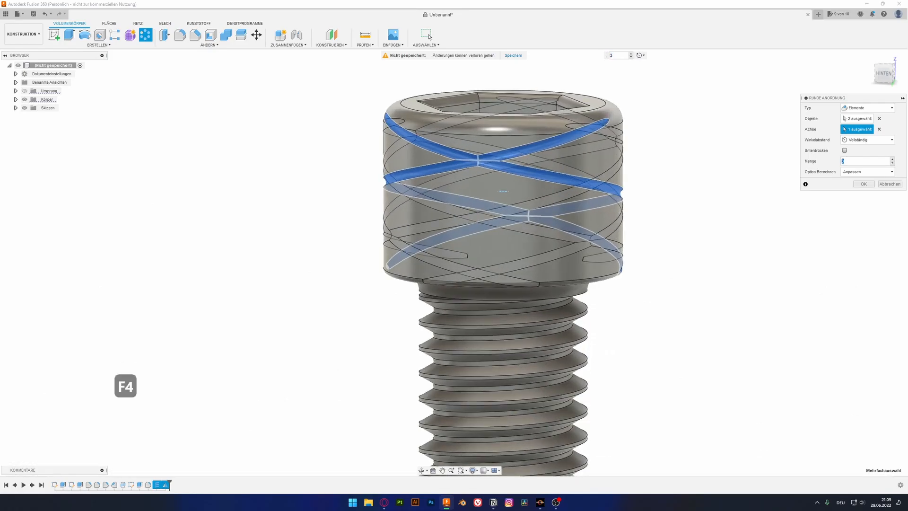
key(F4)
text(5)
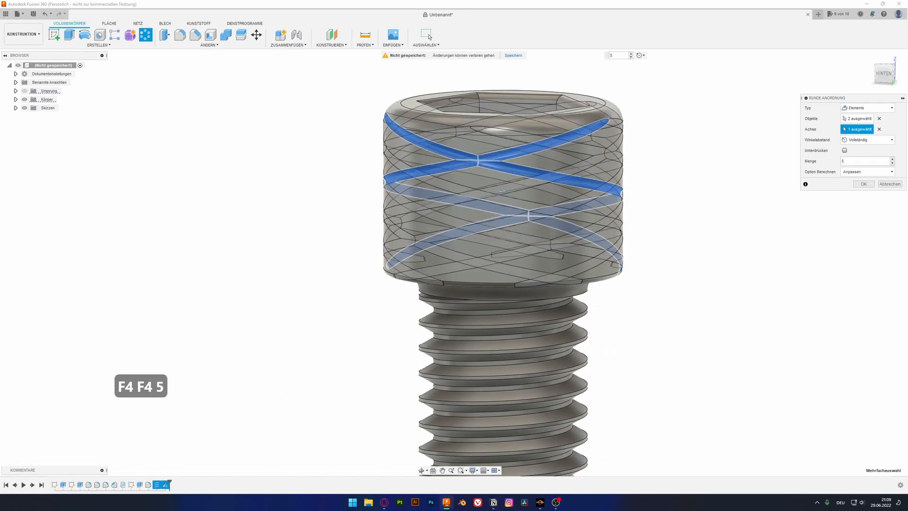
text(6)
mouse_move(610, 352)
shift+middle_down()
mouse_move(544, 331)
mouse_move(537, 317)
mouse_move(551, 305)
mouse_move(570, 314)
mouse_move(615, 360)
shift+middle_up()
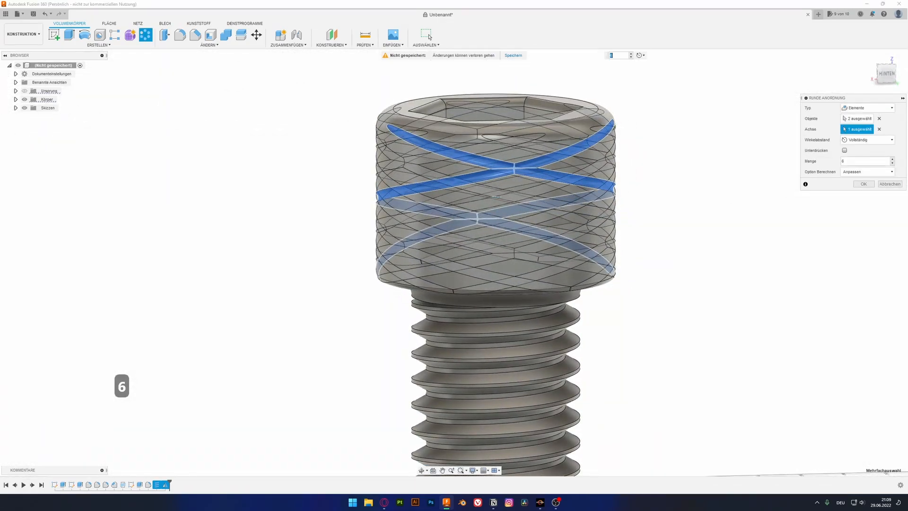
text(7)
shift+middle_drag(615, 359, 586, 340)
key(Return)
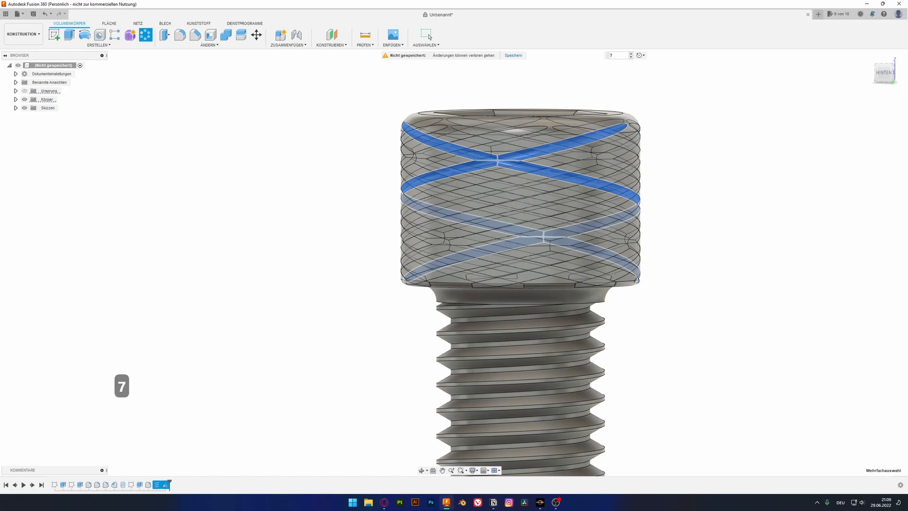
Step: Switch to the Render workspace and open the appearance library
shift+middle_drag(586, 341, 648, 378)
scroll(408, 276, down, 3)
shift+middle_drag(408, 276, 447, 158)
click(427, 35)
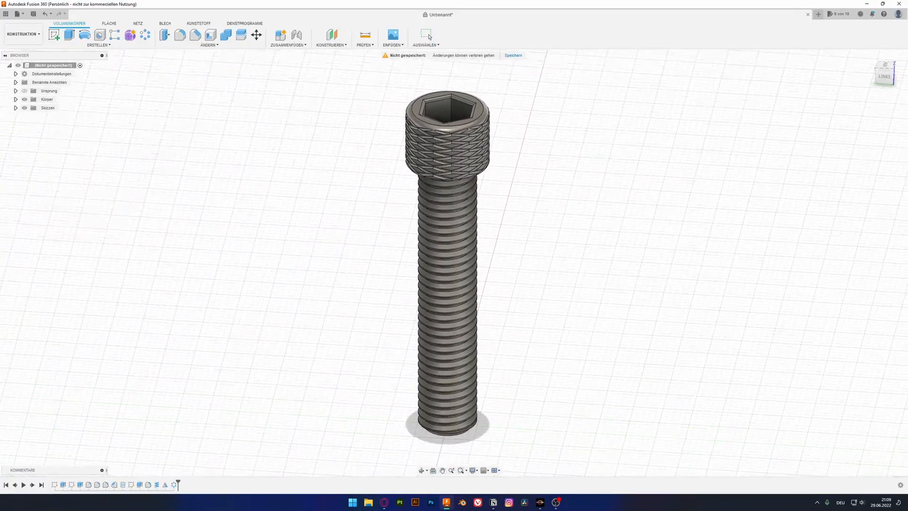
click(23, 34)
click(19, 76)
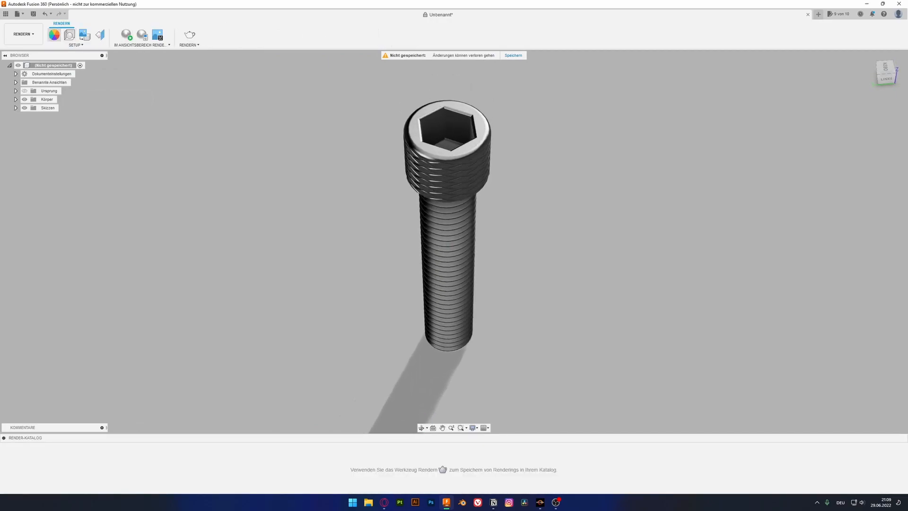
click(54, 34)
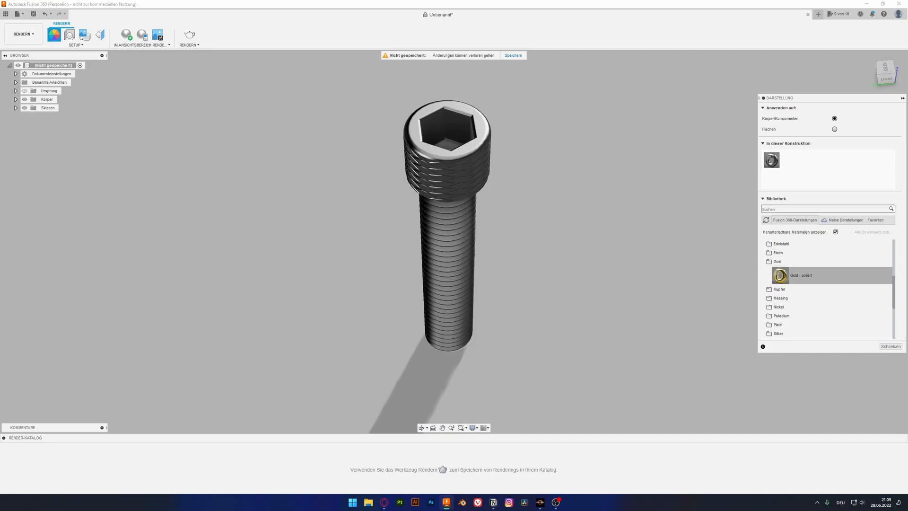
Step: Find the steel finishes in the metal library and apply "Stahl - galvanisiert (klein)" to the bolt body
click(778, 252)
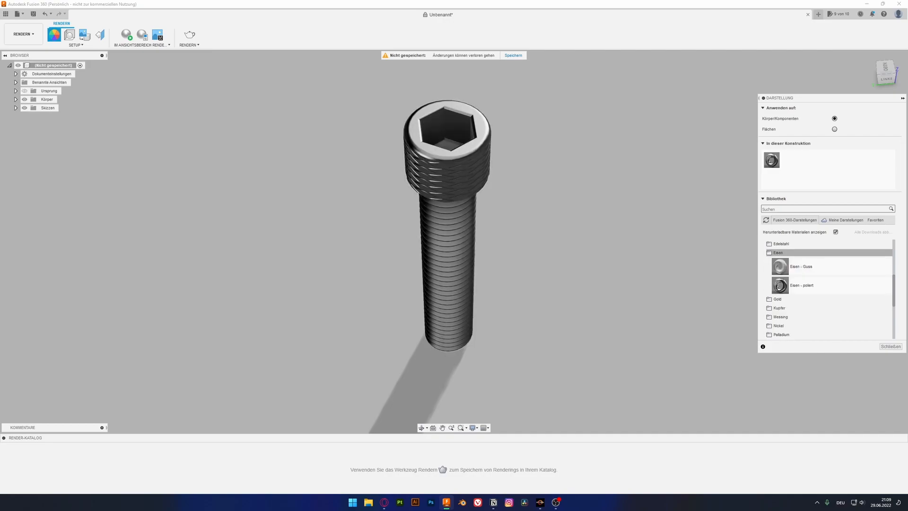
scroll(804, 289, up, 3)
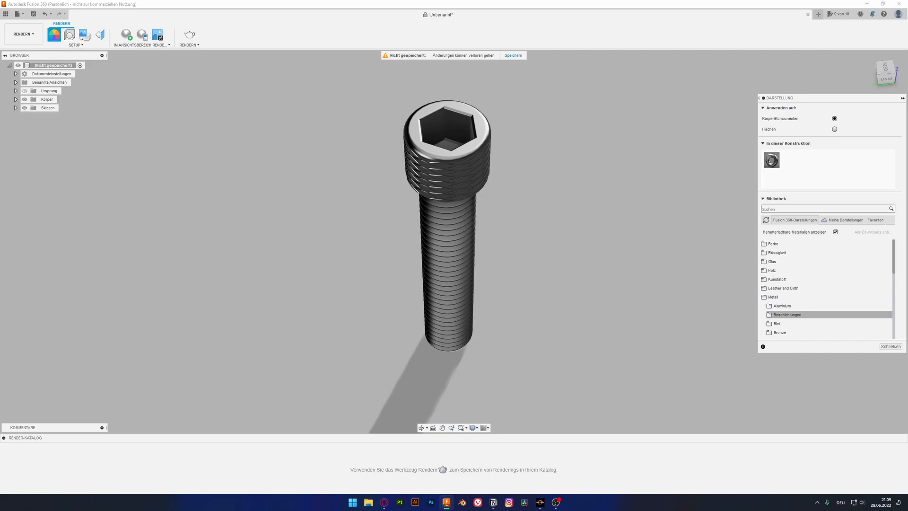
click(772, 244)
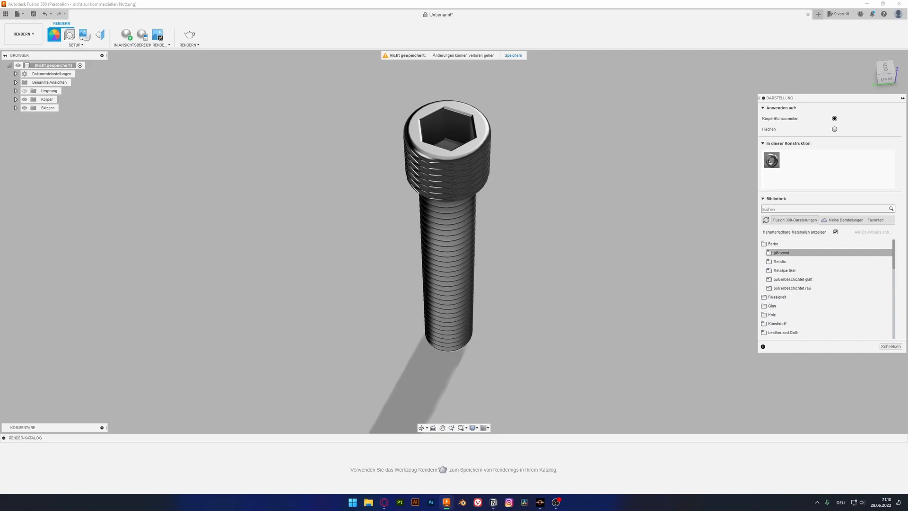
scroll(828, 288, down, 5)
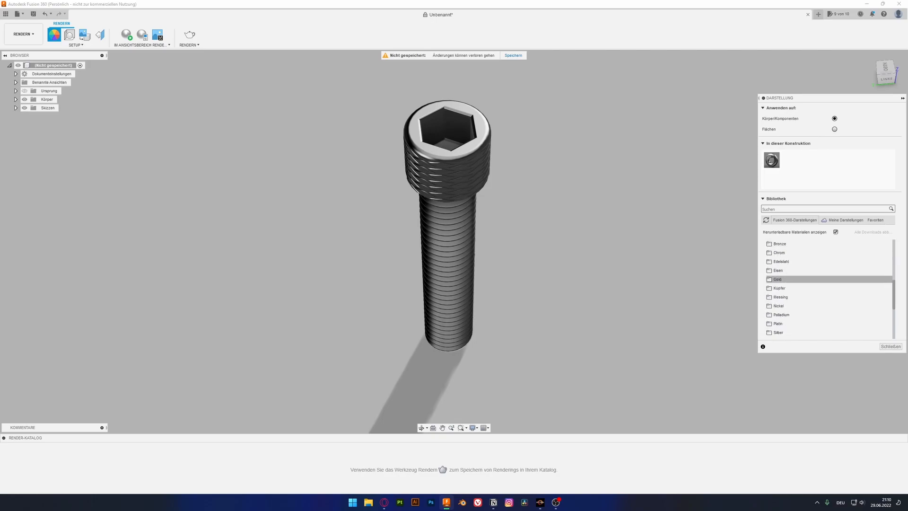
scroll(804, 303, down, 2)
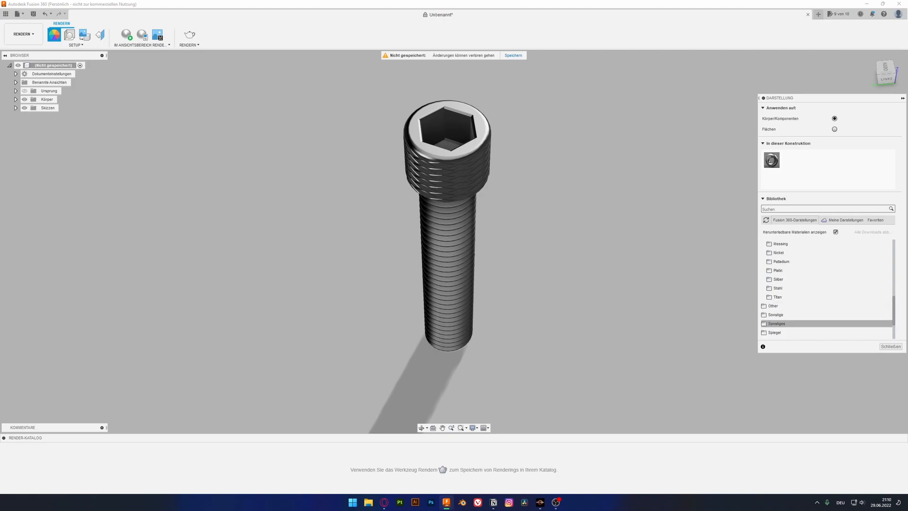
click(777, 288)
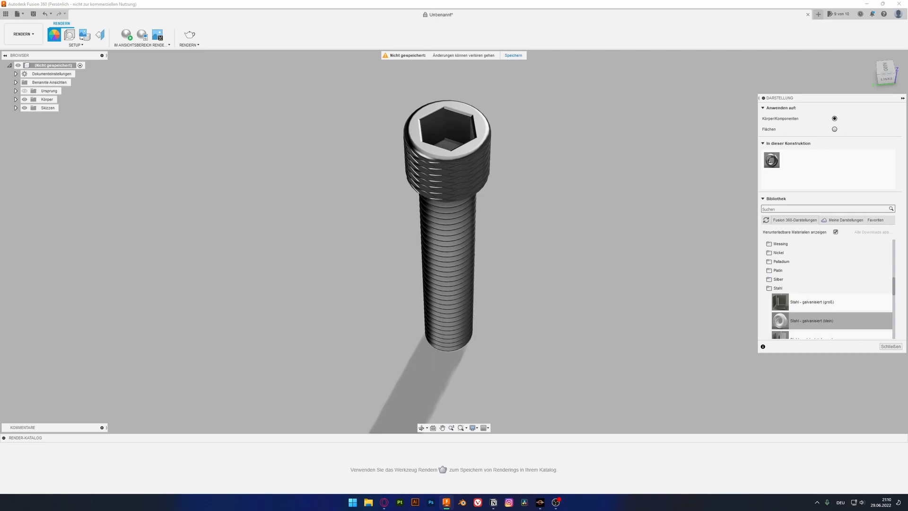
scroll(828, 303, down, 1)
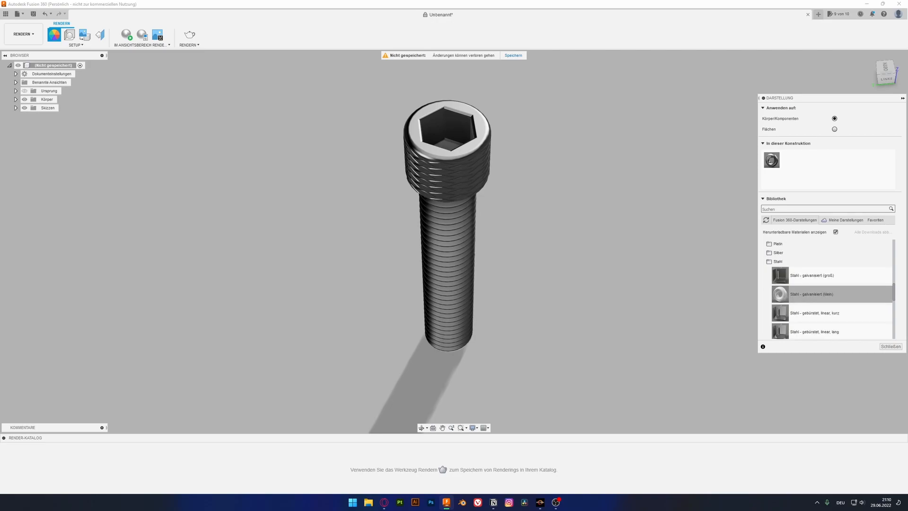
drag(779, 312, 447, 175)
Step: Replace the bolt body's galvanised finish with the "Stahl - satiniert" appearance
scroll(827, 287, down, 2)
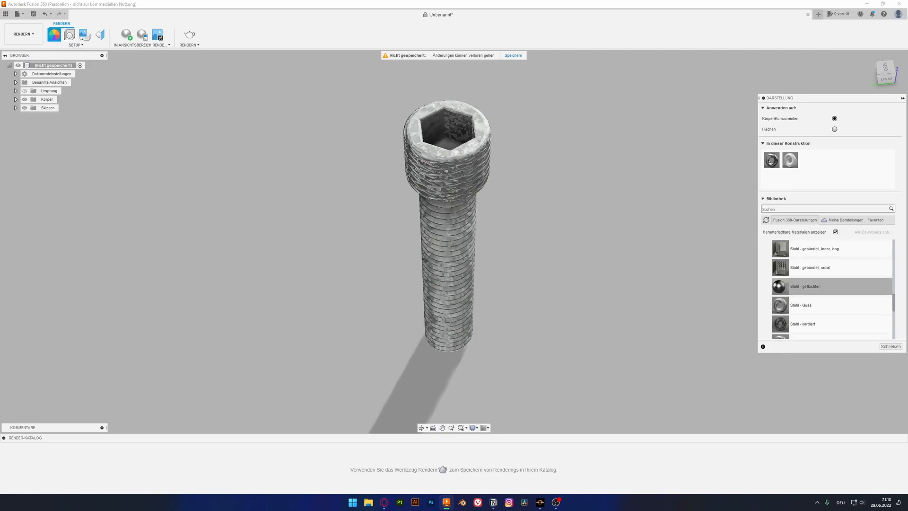
scroll(827, 305, down, 1)
drag(802, 305, 447, 175)
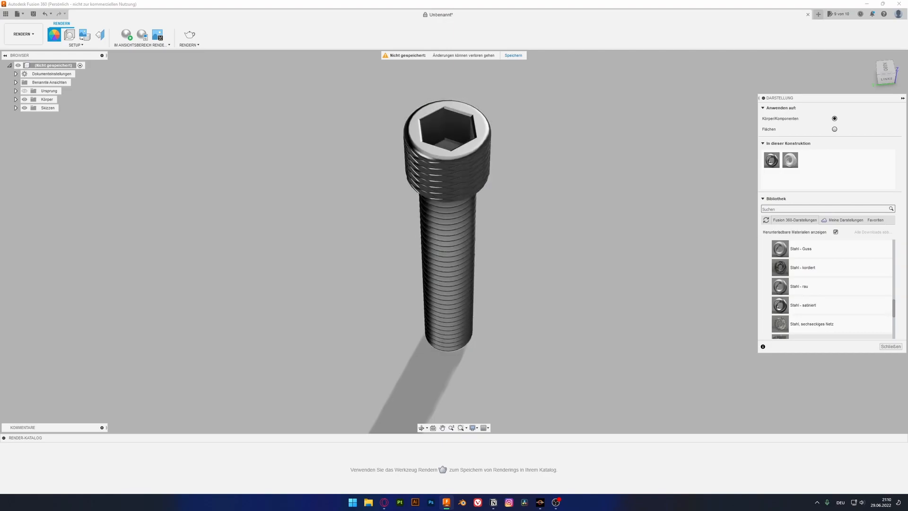
Step: Apply the glossy paint "Farbe - Emaille glänzend (Dunkelgrau)" to the whole bolt body and close the appearance settings
scroll(827, 267, up, 10)
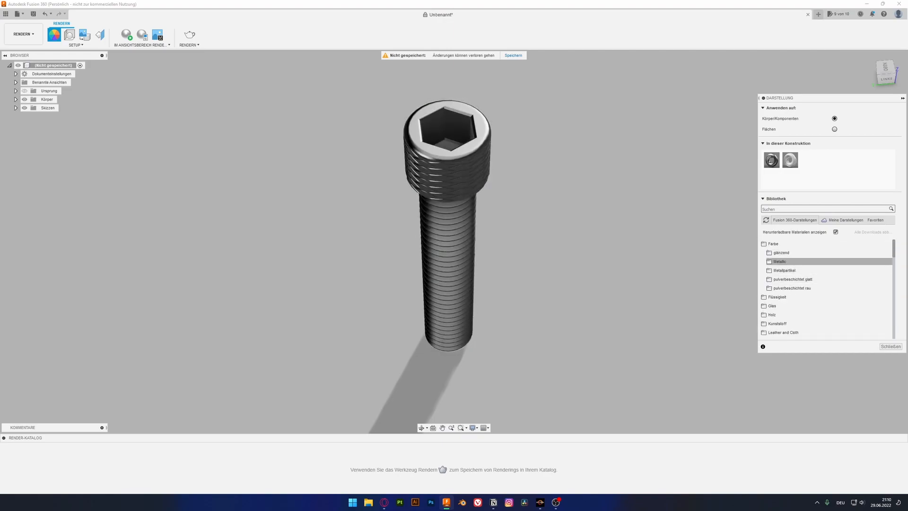
click(780, 261)
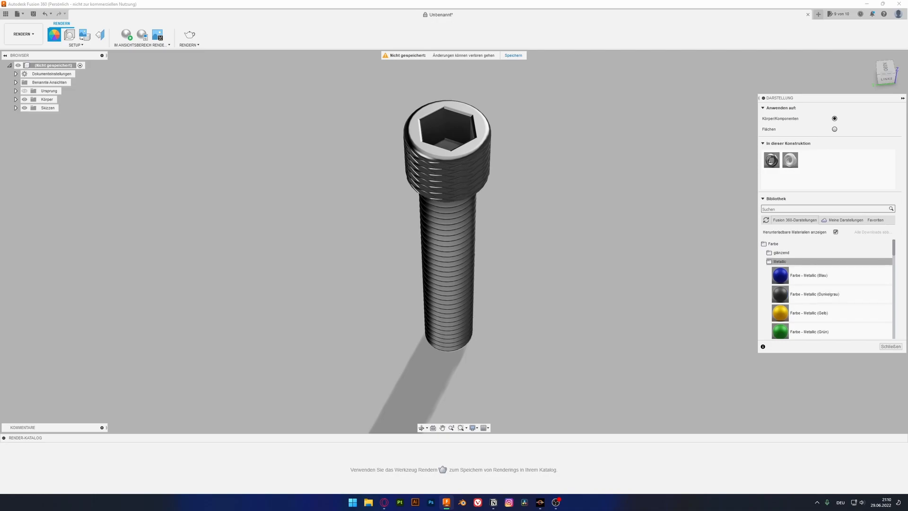
click(780, 261)
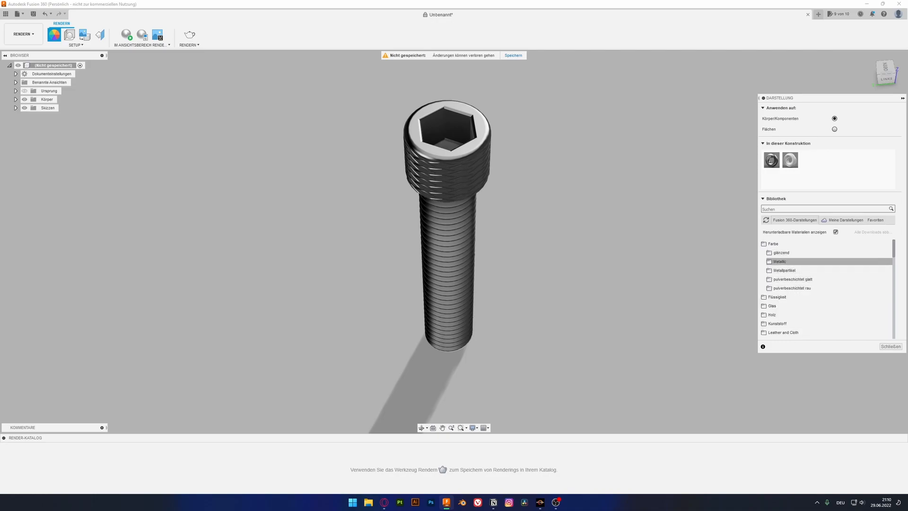
click(781, 253)
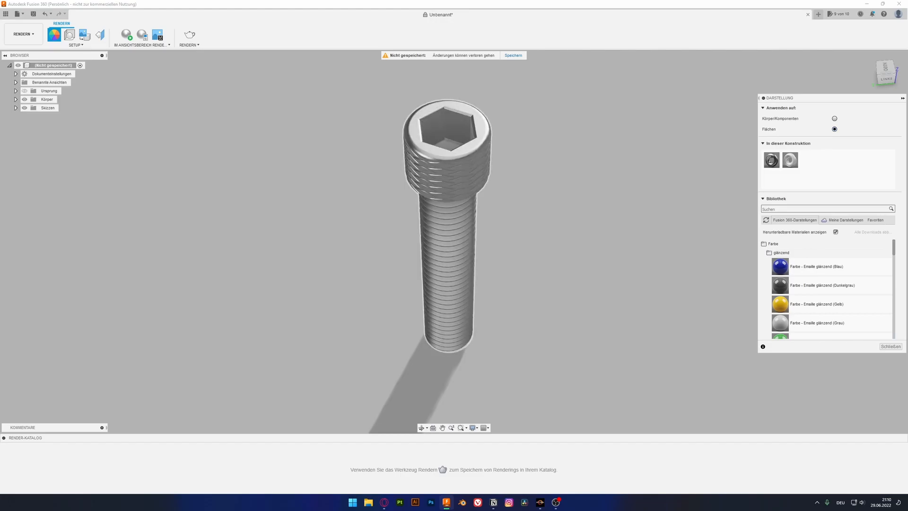
scroll(371, 135, up, 1)
scroll(374, 142, up, 5)
shift+middle_drag(373, 142, 465, 141)
scroll(466, 198, down, 5)
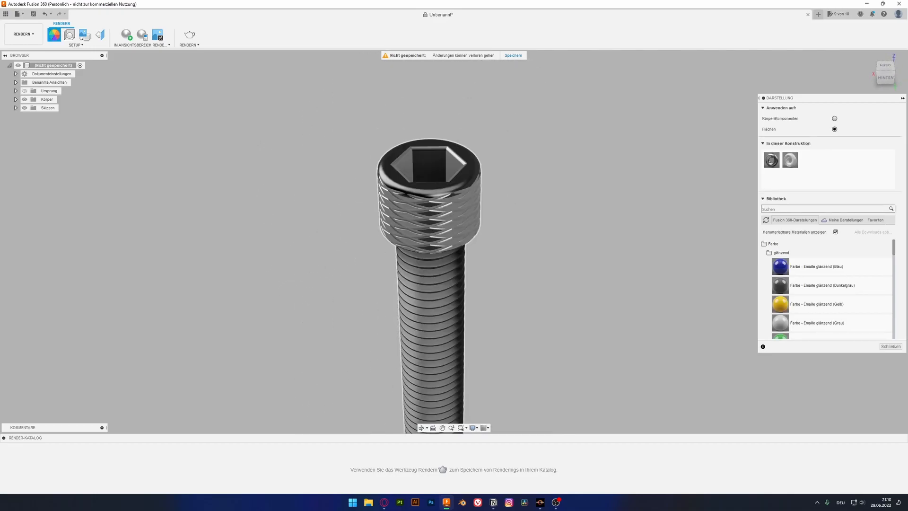
click(834, 118)
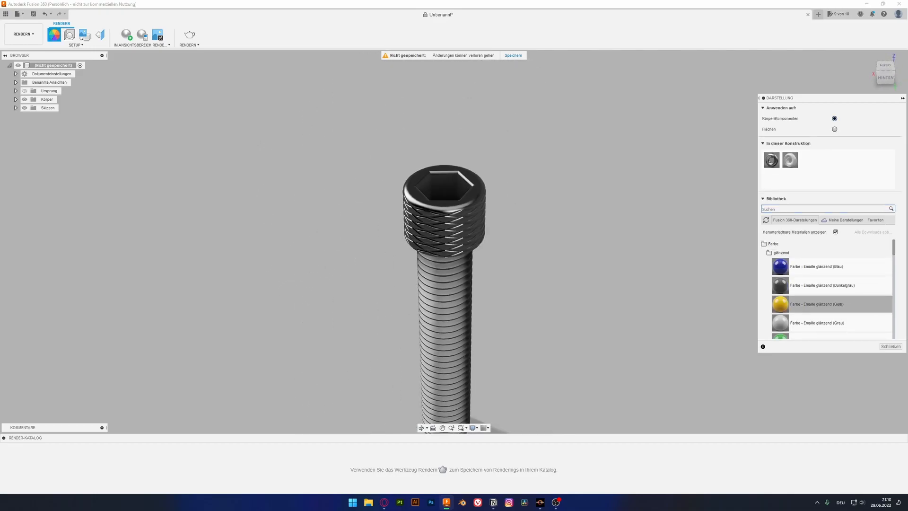
drag(780, 285, 445, 293)
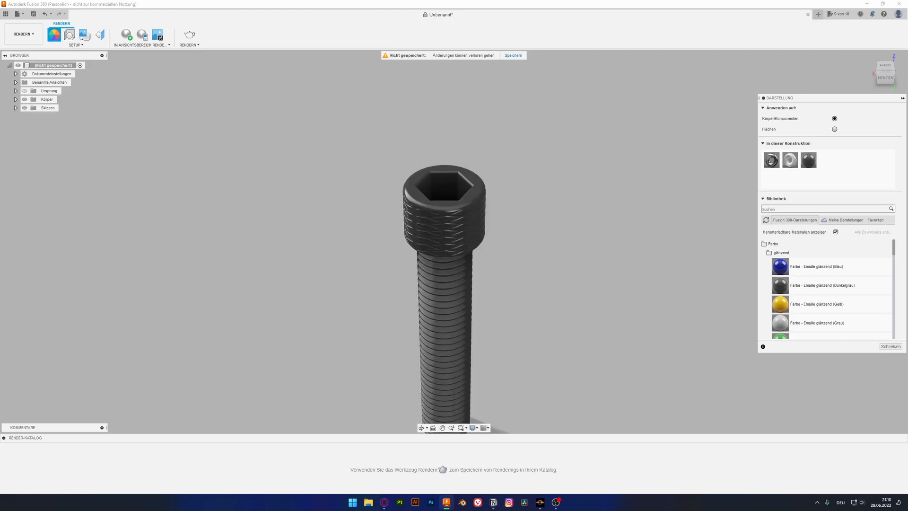
shift+middle_drag(444, 293, 478, 265)
click(890, 346)
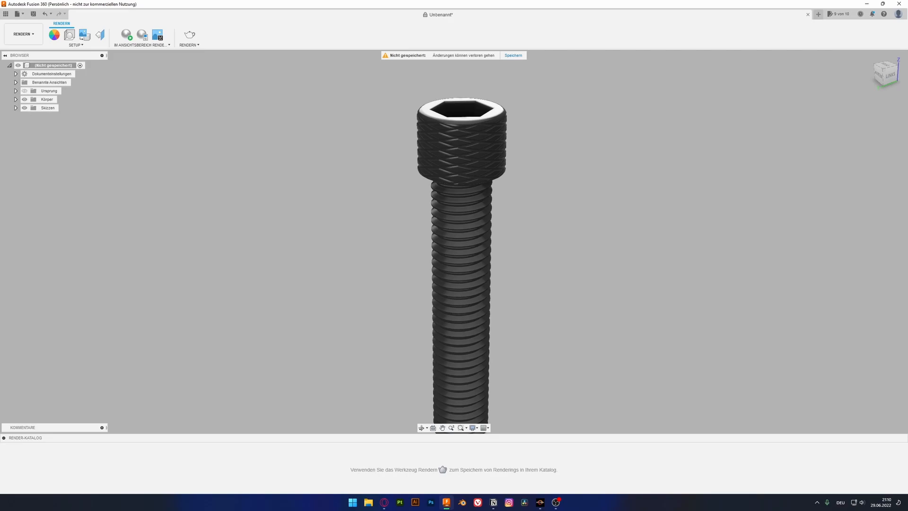
Step: Enable ground reflections in the scene settings and close them
middle_drag(350, 146, 450, 110)
scroll(350, 118, down, 1)
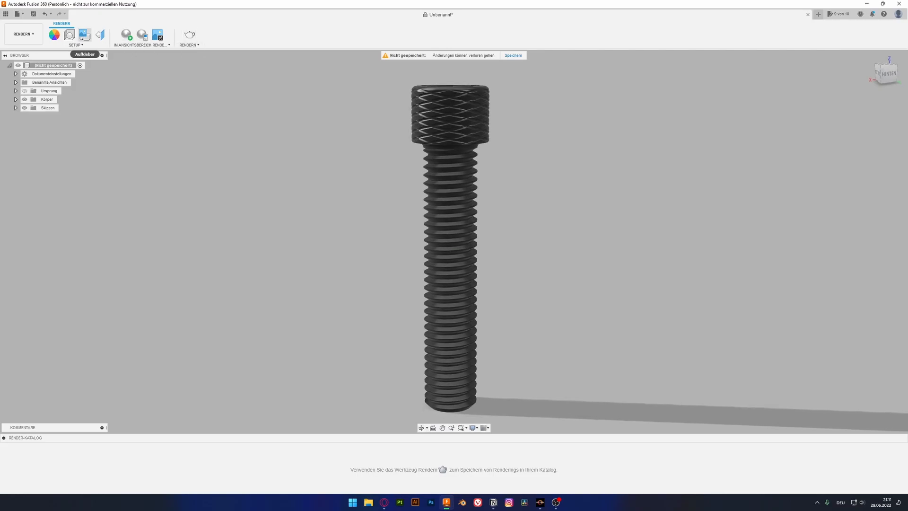
click(69, 35)
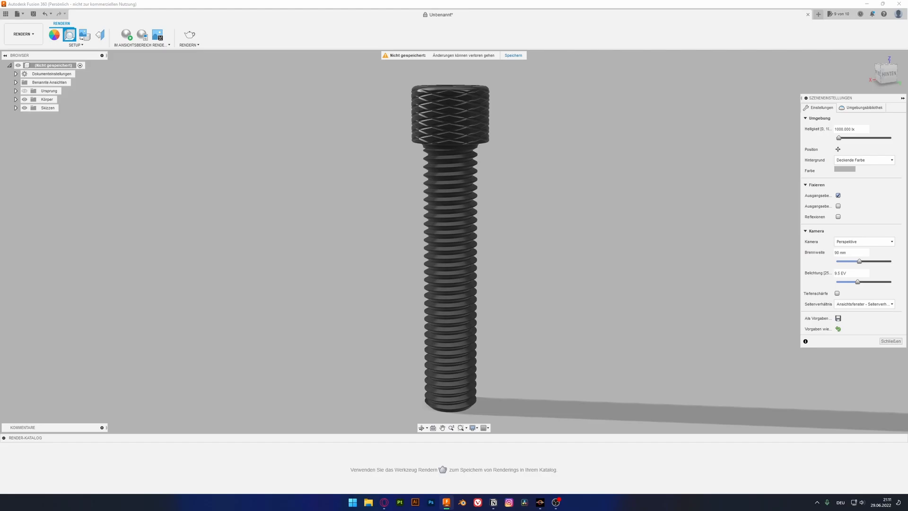
click(891, 362)
Step: Start an in-canvas render of the whole bolt, seen slightly from above and behind
shift+middle_drag(265, 94, 227, 128)
scroll(227, 128, down, 1)
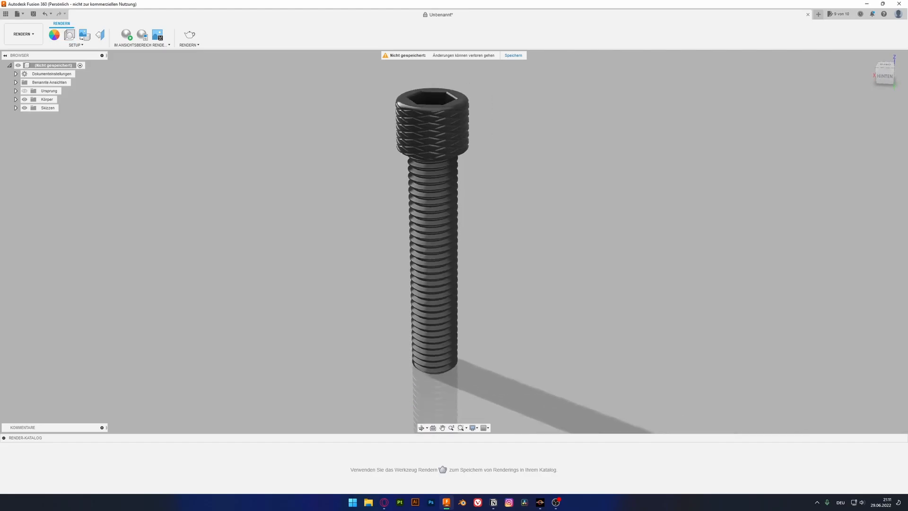
click(126, 34)
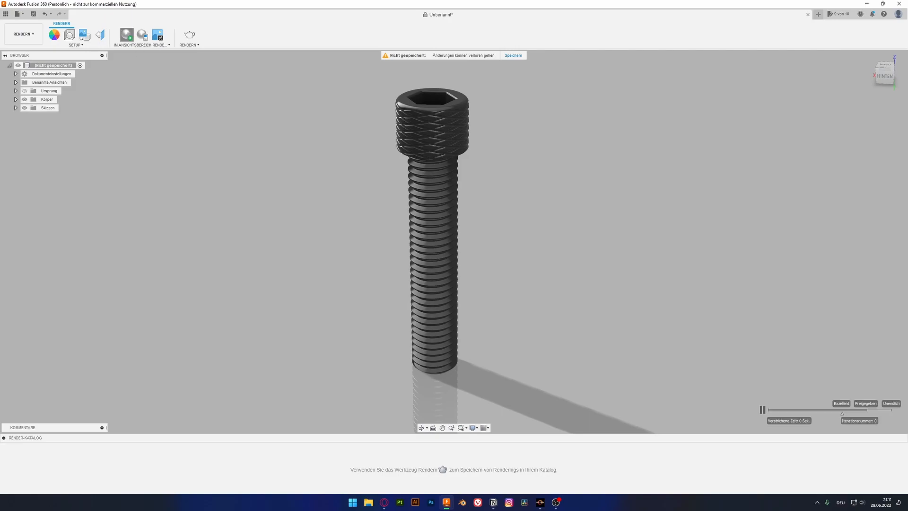